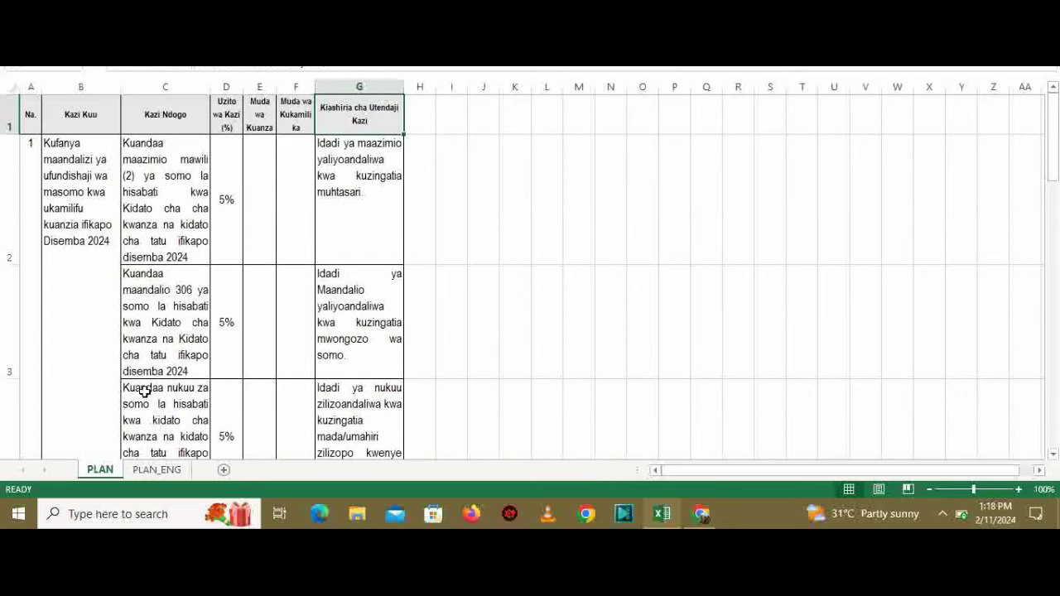
Remove the word "kuanzia" from the Kazi Kuu text of task 1.
{"action": "left_click", "coordinate": [83, 238]}
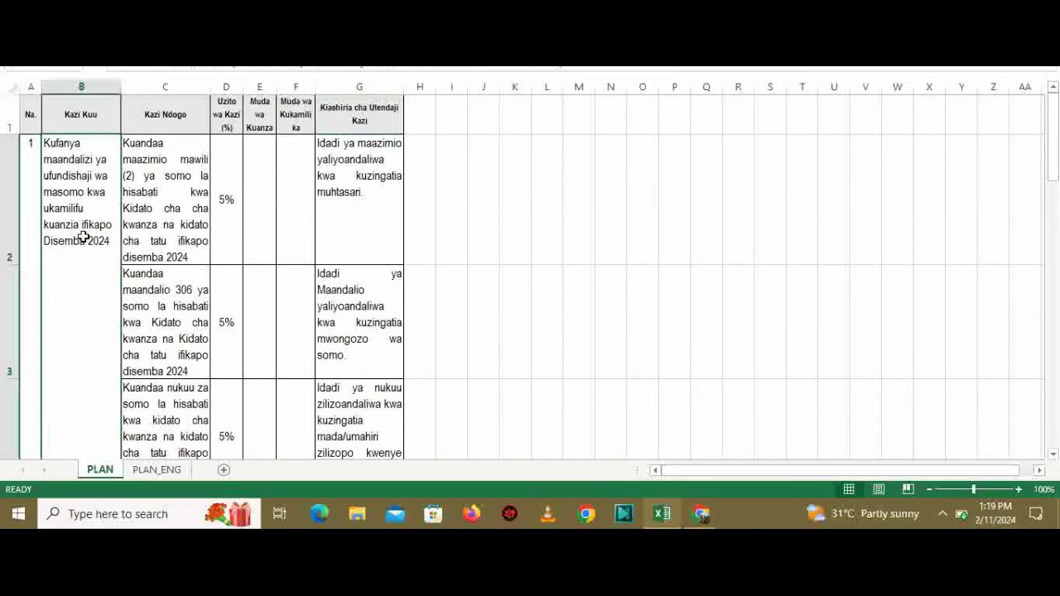
{"action": "left_click", "coordinate": [171, 208]}
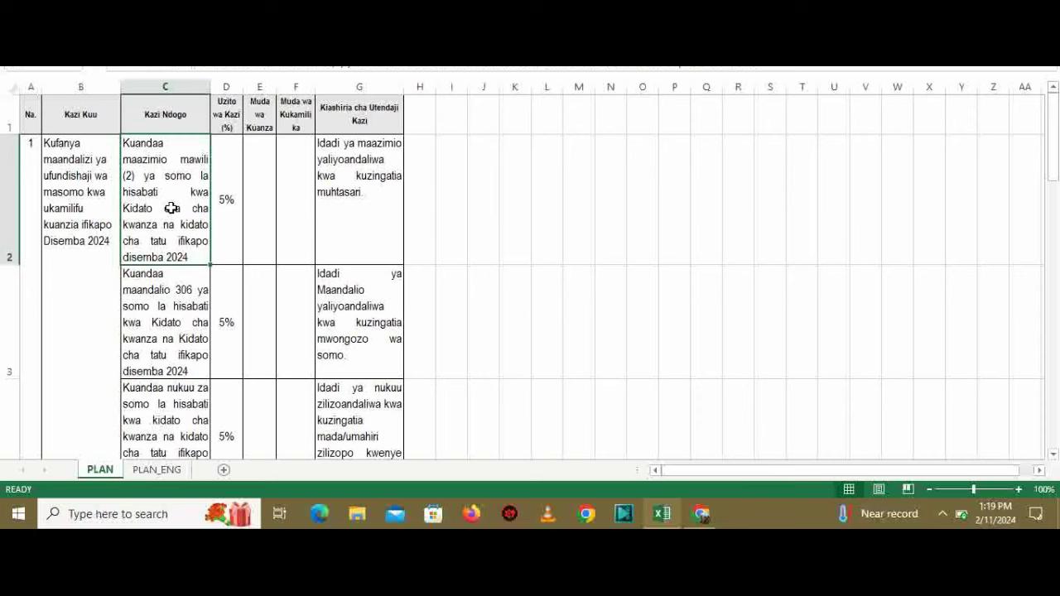
{"action": "left_click", "coordinate": [82, 180]}
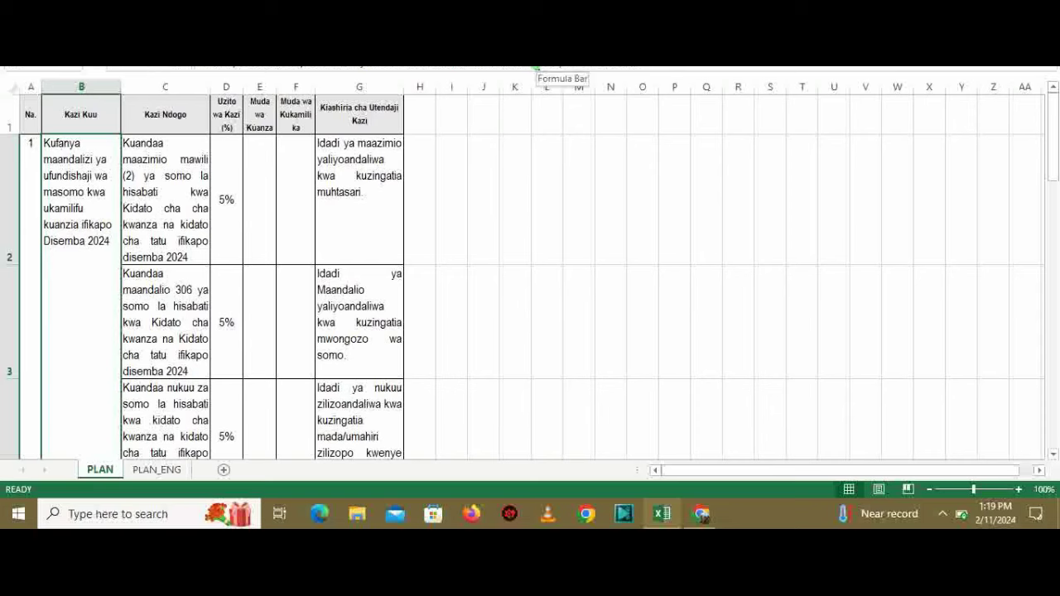
{"action": "key", "text": "BackSpace"}
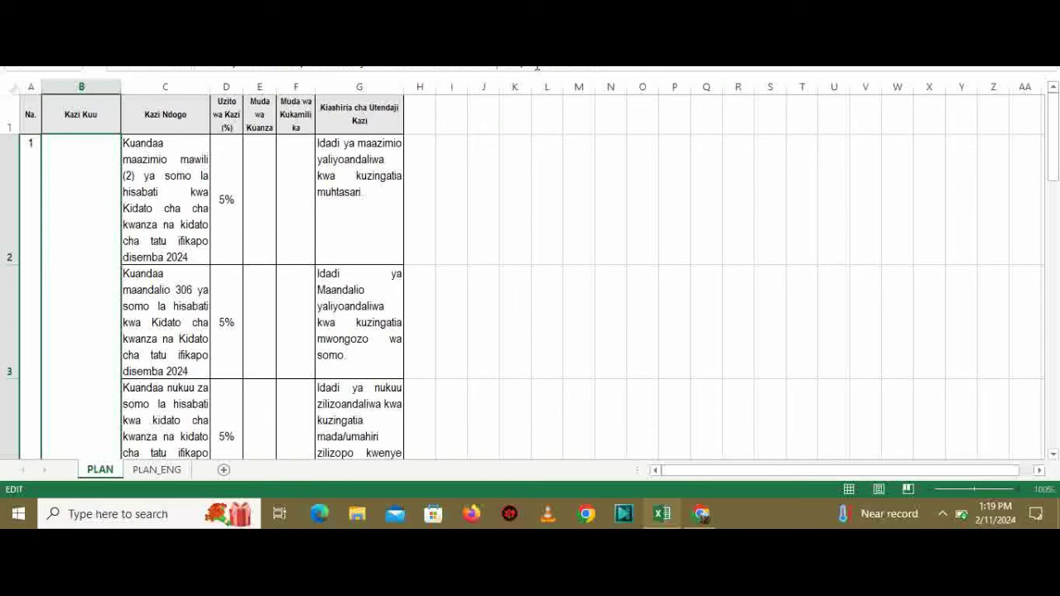
{"action": "key", "text": "Escape"}
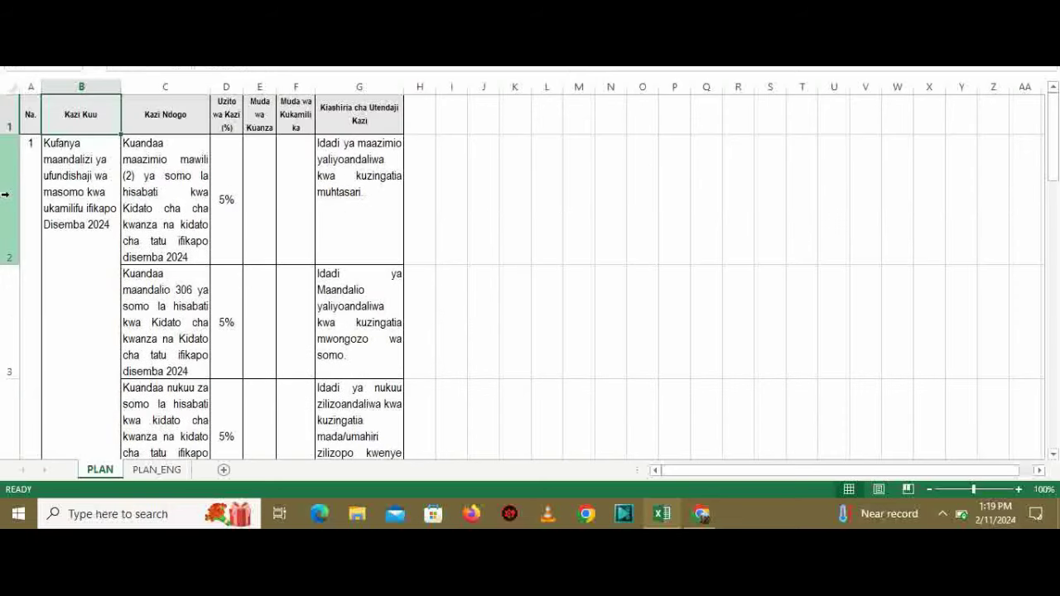
Compare main task 1 with its first sub-tasks in rows 2 and 3 and the row 2 performance indicator.
{"action": "left_click", "coordinate": [164, 206]}
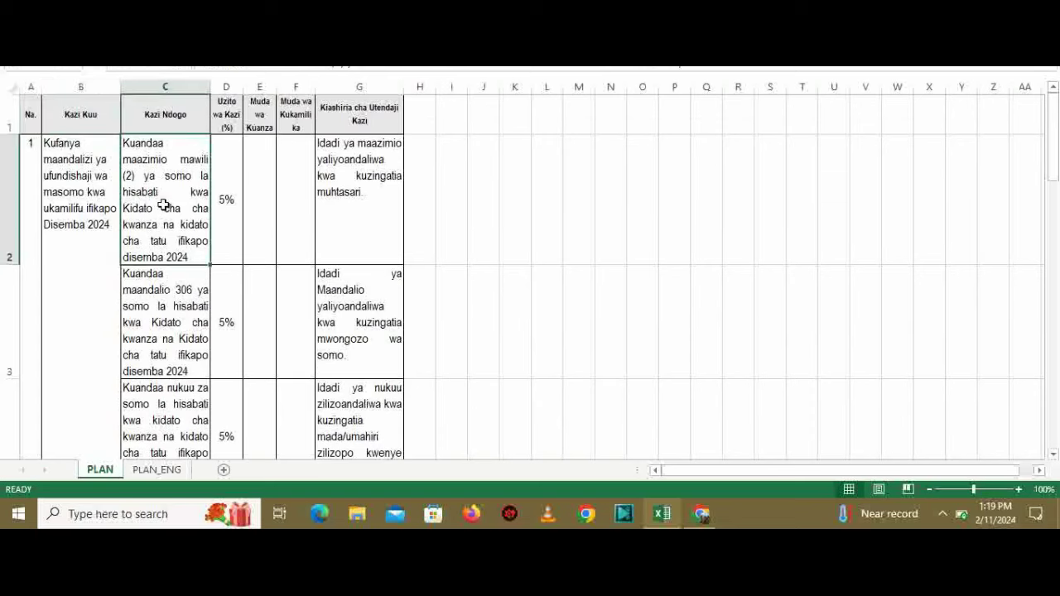
{"action": "left_click", "coordinate": [189, 187]}
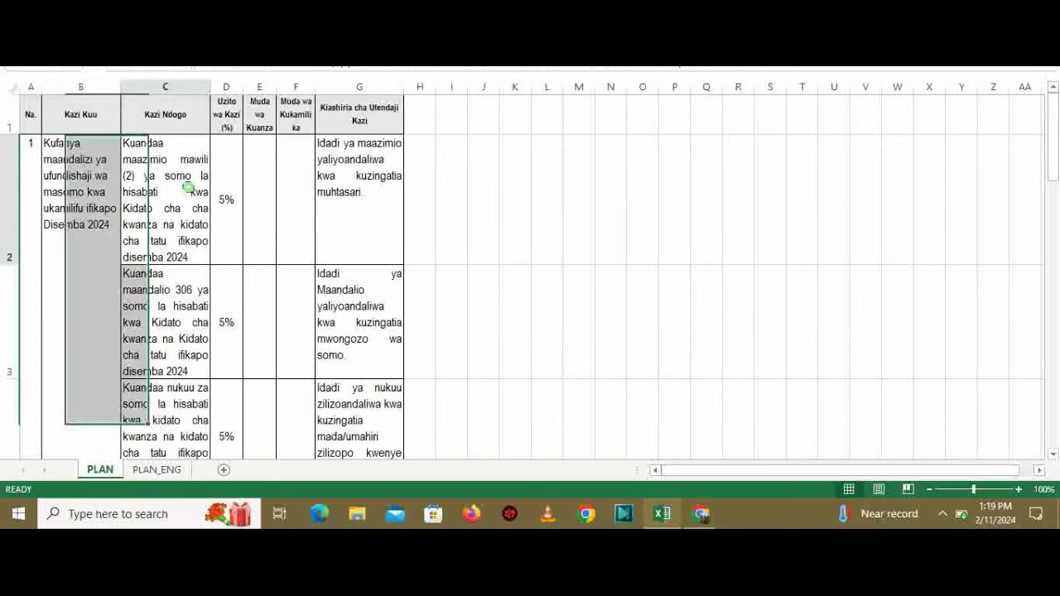
{"action": "left_click", "coordinate": [73, 166]}
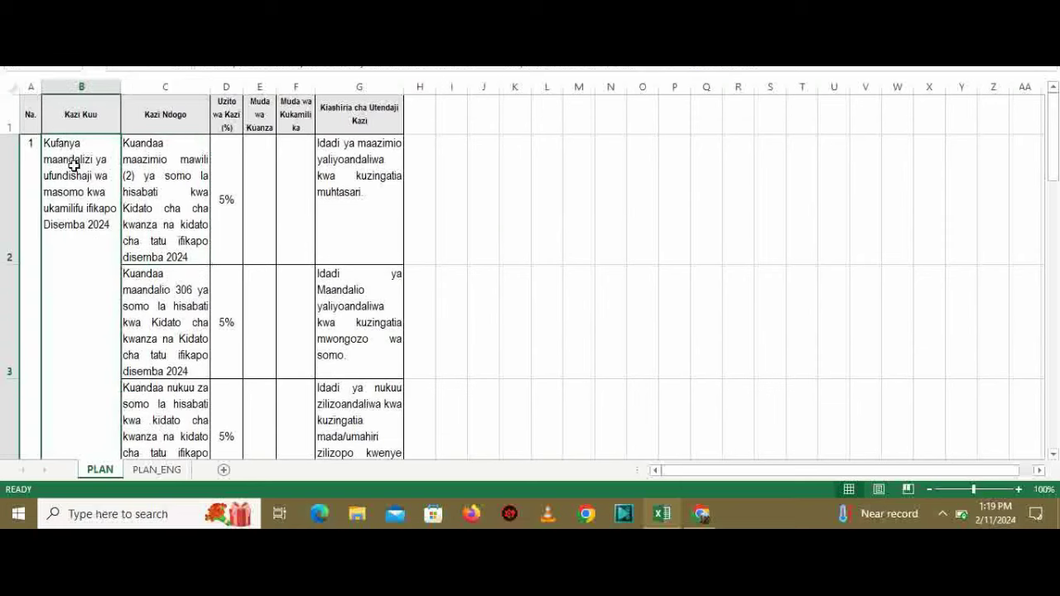
{"action": "left_click", "coordinate": [166, 188]}
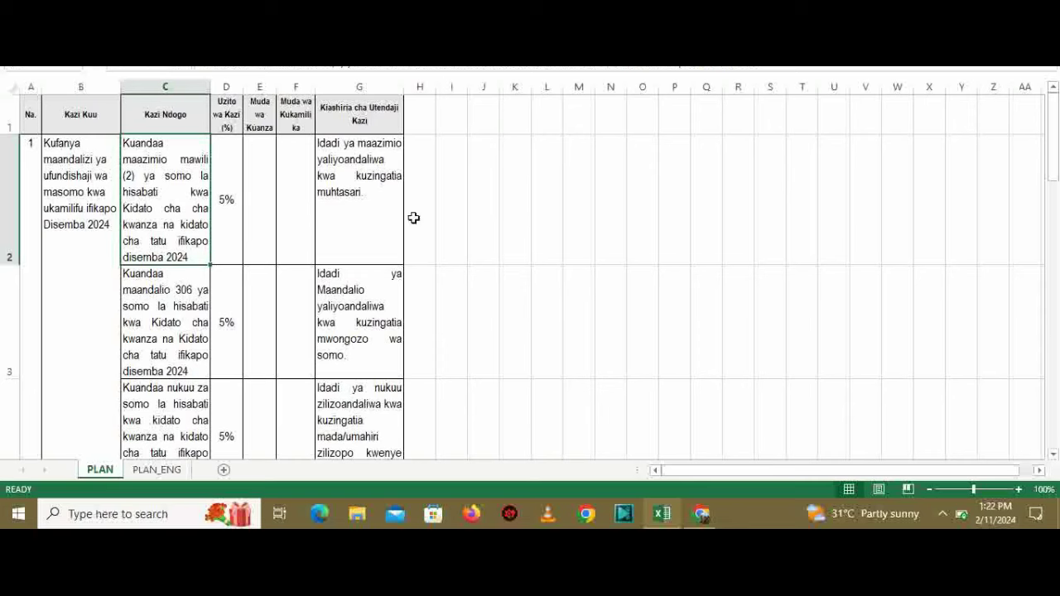
{"action": "left_click", "coordinate": [363, 171]}
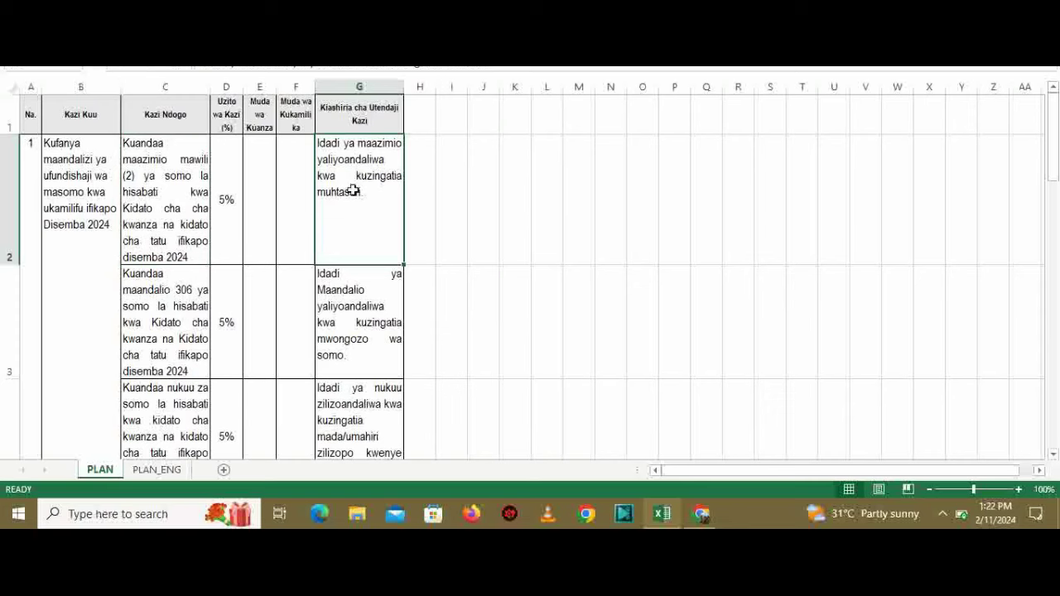
{"action": "left_click", "coordinate": [177, 286]}
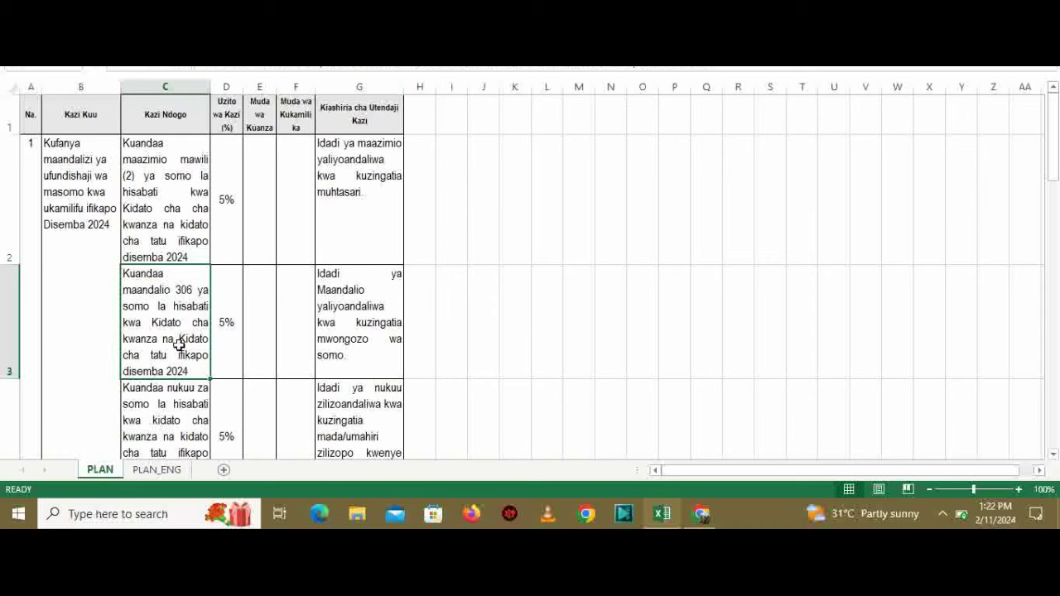
Examine the teaching-aids sub-task in row 5 against its performance indicator in the Kiashiria cha Utendaji Kazi column.
{"action": "scroll", "coordinate": [179, 346], "scroll_direction": "down", "scroll_amount": 3}
{"action": "left_click", "coordinate": [179, 346]}
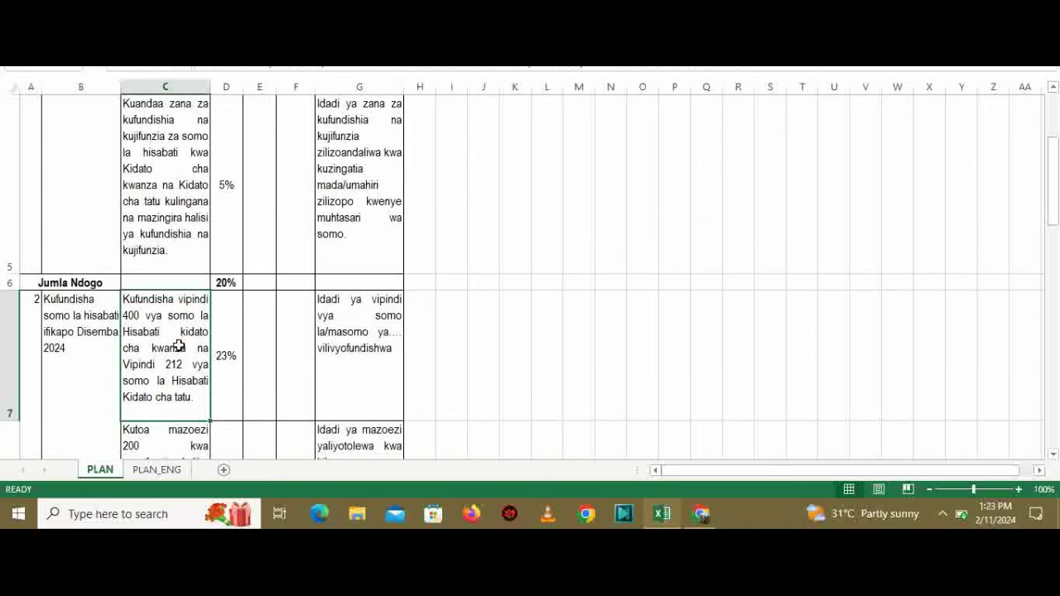
{"action": "key", "text": "Down"}
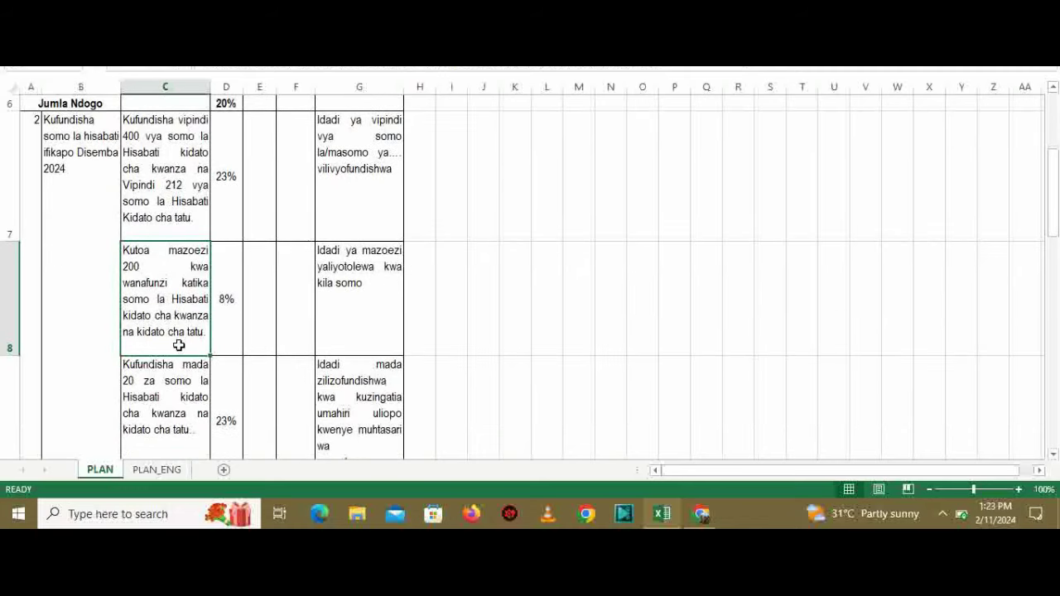
{"action": "key", "text": "Up"}
{"action": "key", "text": "Up"}
{"action": "key", "text": "Up"}
{"action": "key", "text": "Up"}
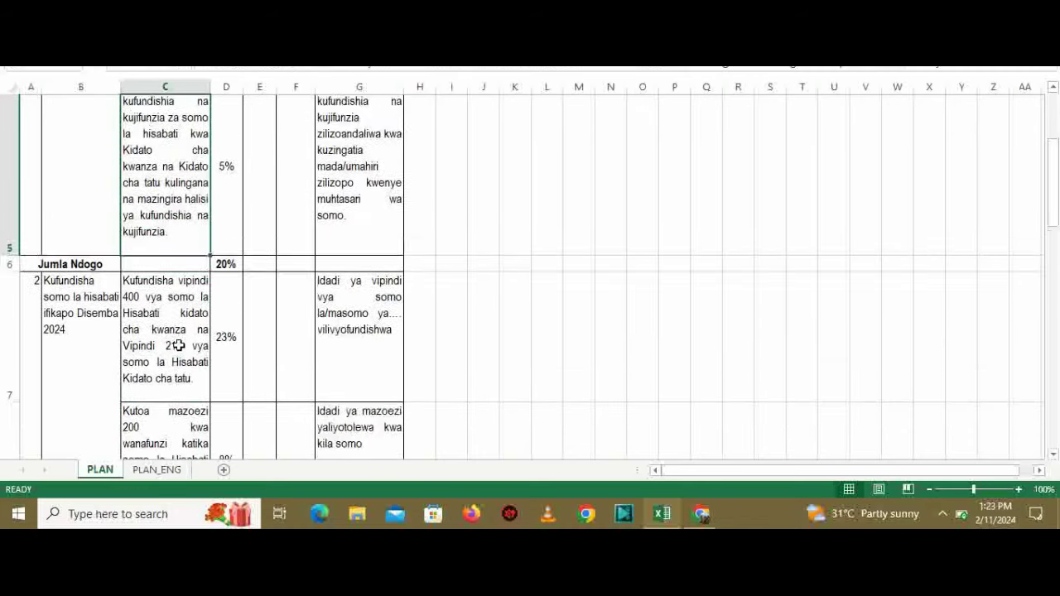
{"action": "key", "text": "Down"}
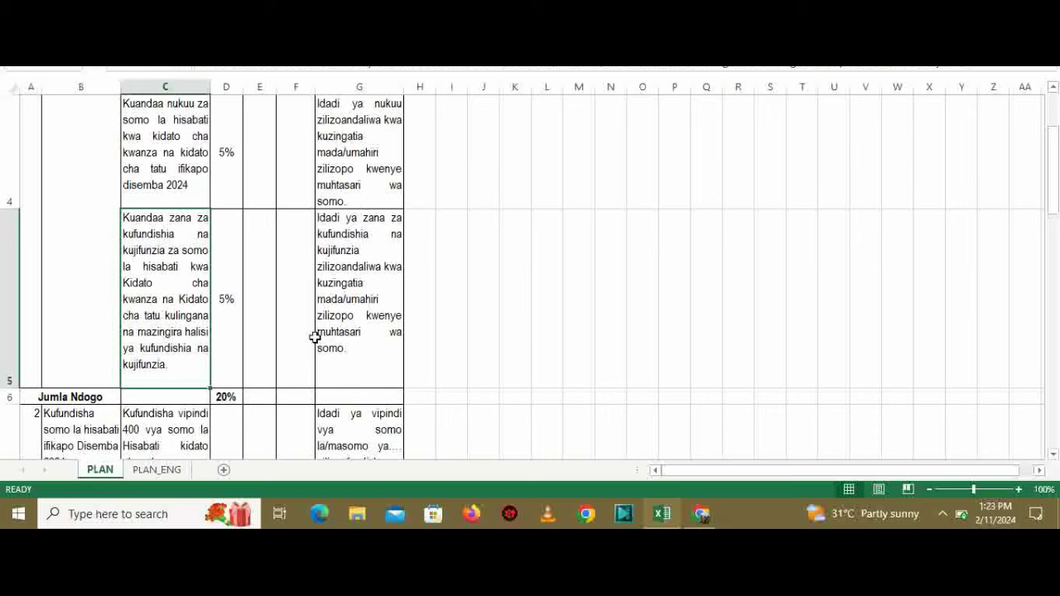
{"action": "left_click", "coordinate": [361, 252]}
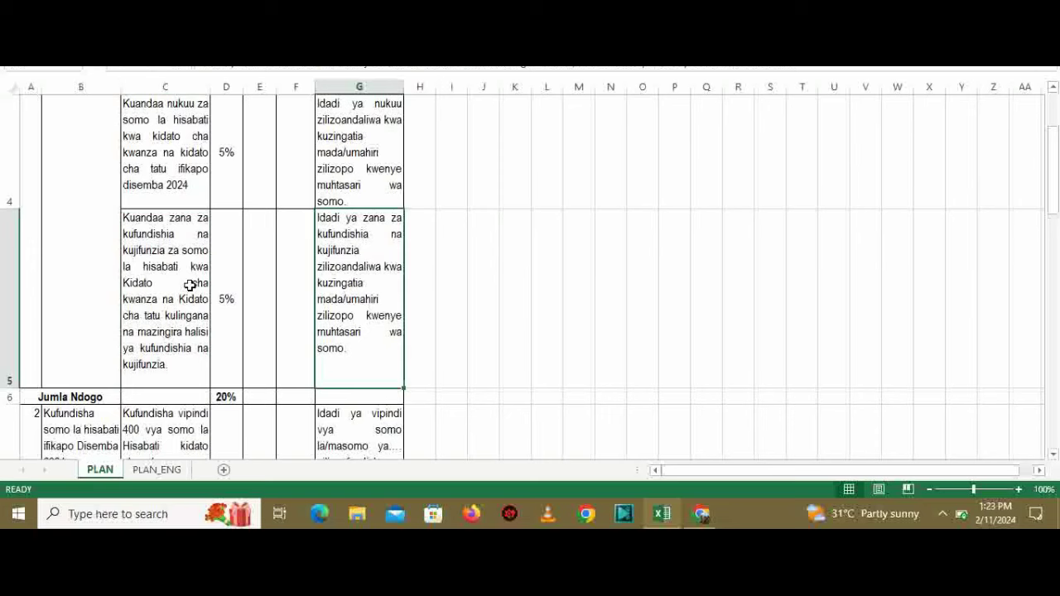
{"action": "left_click", "coordinate": [189, 285]}
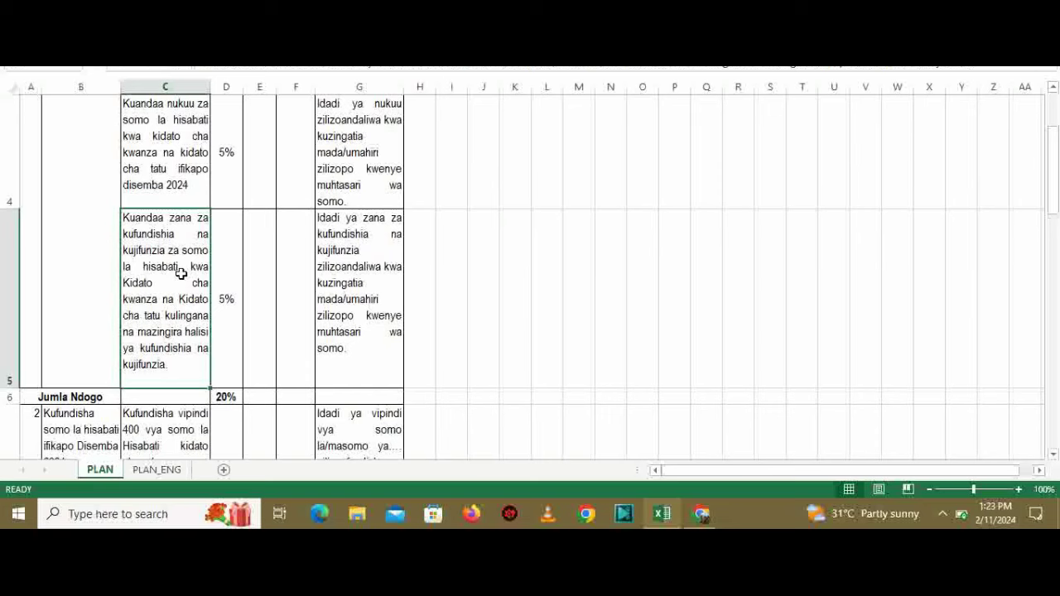
{"action": "left_click", "coordinate": [345, 286]}
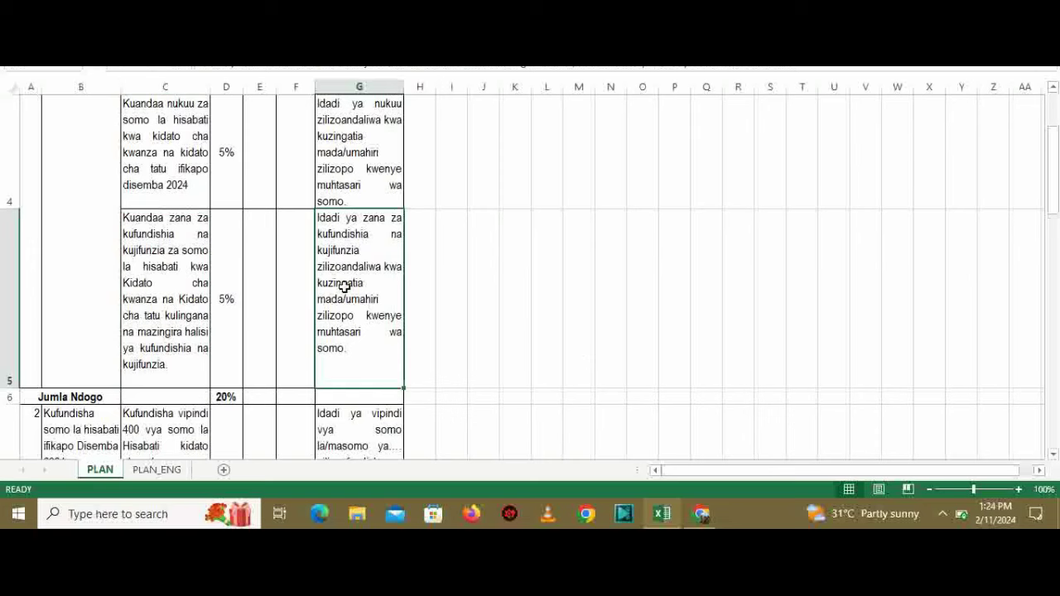
{"action": "left_click", "coordinate": [187, 311]}
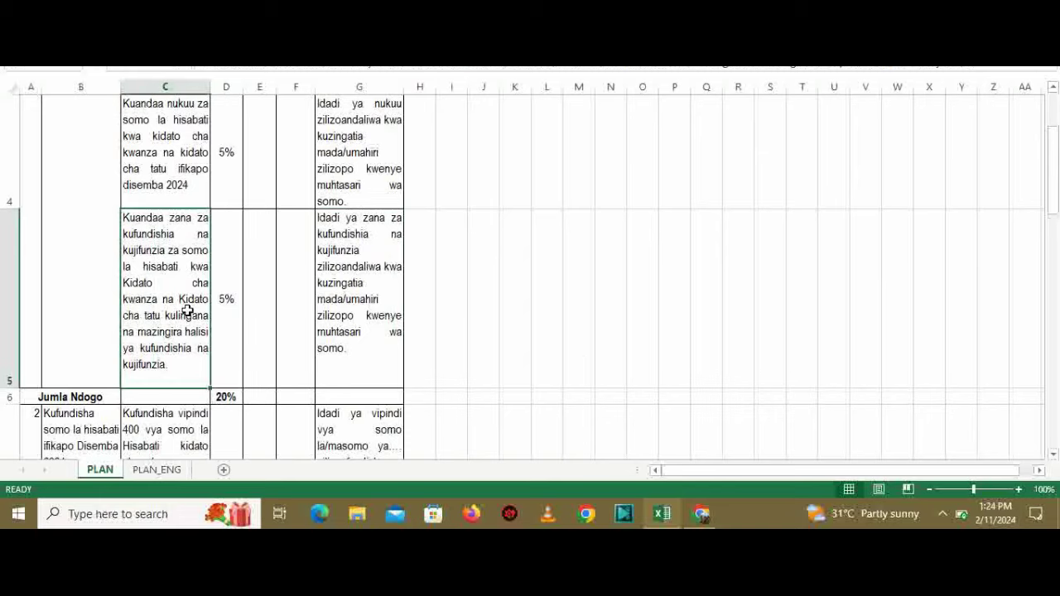
Look through the remaining Kazi Ndogo sub-tasks from task 2 down to the start of task 6.
{"action": "key", "text": "Down"}
{"action": "key", "text": "Down"}
{"action": "key", "text": "Down"}
{"action": "key", "text": "Down"}
{"action": "key", "text": "Down"}
{"action": "key", "text": "Down"}
{"action": "key", "text": "Down"}
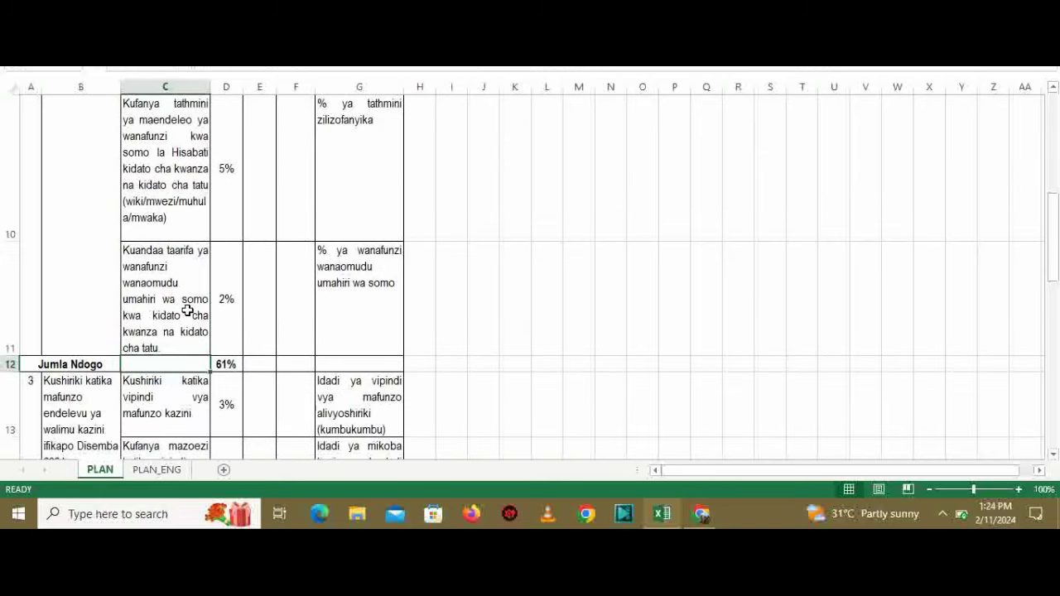
{"action": "key", "text": "Down"}
{"action": "key", "text": "Down"}
{"action": "key", "text": "Down"}
{"action": "key", "text": "Down"}
{"action": "key", "text": "Down"}
{"action": "key", "text": "Down"}
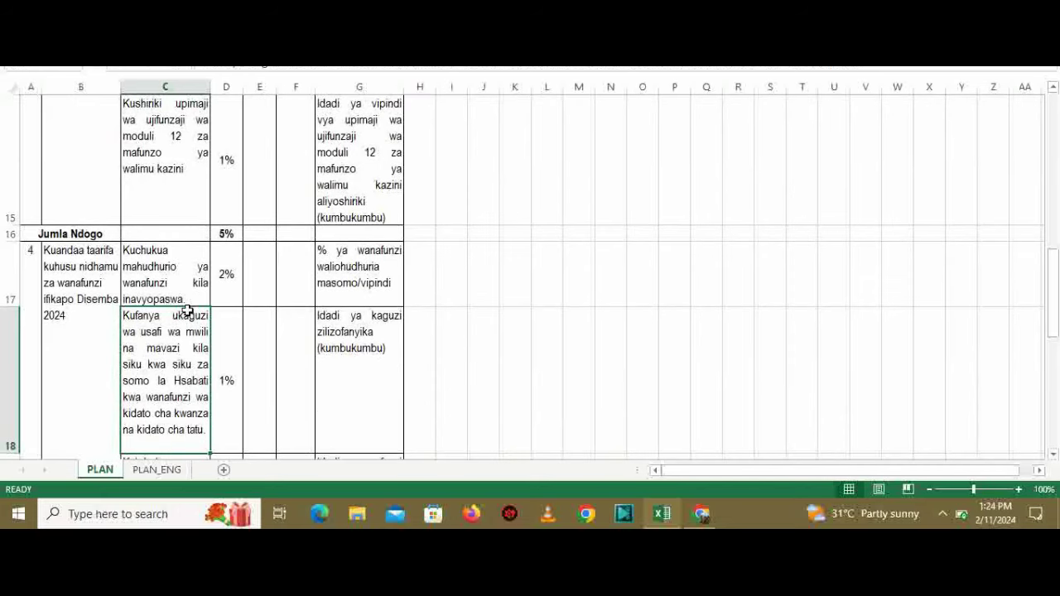
{"action": "key", "text": "Down"}
{"action": "key", "text": "Down"}
{"action": "key", "text": "Down"}
{"action": "key", "text": "Down"}
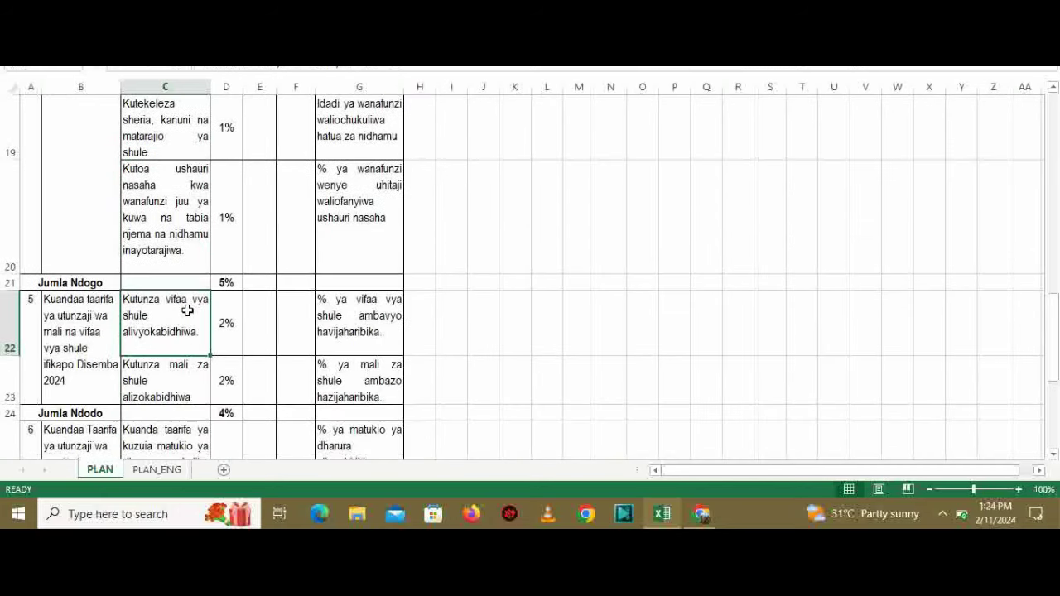
{"action": "key", "text": "Down"}
{"action": "key", "text": "Down"}
{"action": "key", "text": "Down"}
Go back to task 3 and review its in-service training sub-tasks through to the first sub-tasks of task 4.
{"action": "key", "text": "Up"}
{"action": "key", "text": "Up"}
{"action": "key", "text": "Up"}
{"action": "key", "text": "Up"}
{"action": "key", "text": "Up"}
{"action": "key", "text": "Up"}
{"action": "key", "text": "Up"}
{"action": "key", "text": "Up"}
{"action": "key", "text": "Up"}
{"action": "key", "text": "Up"}
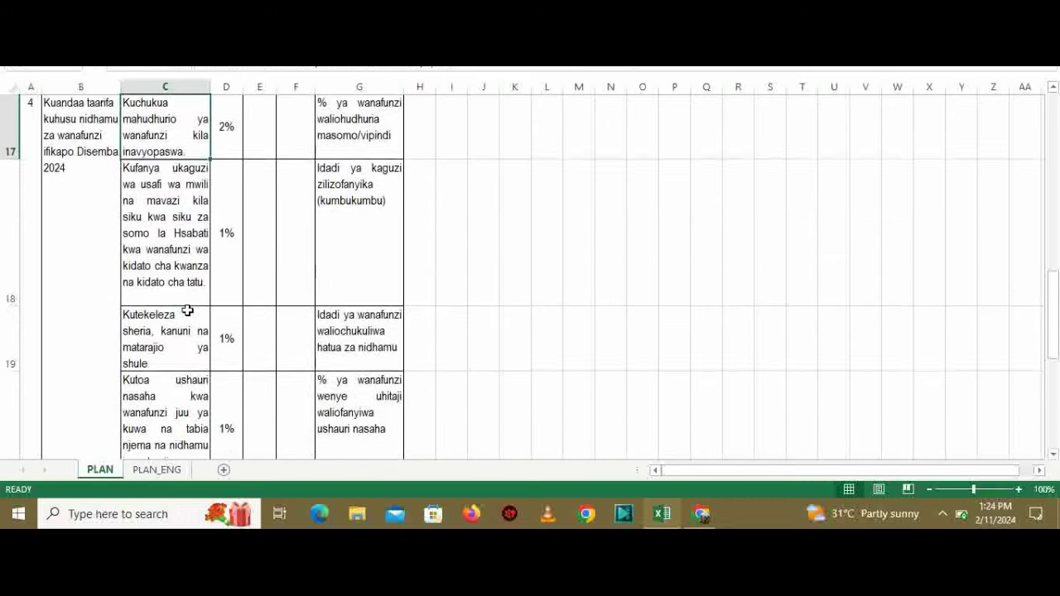
{"action": "key", "text": "Up"}
{"action": "key", "text": "Up"}
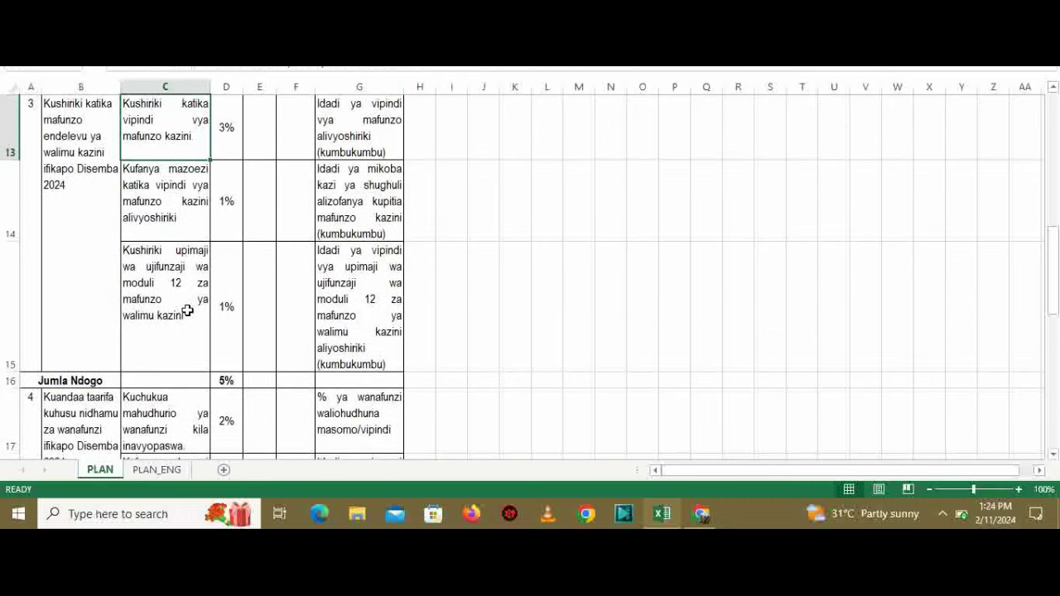
{"action": "key", "text": "Down"}
{"action": "key", "text": "Down"}
{"action": "key", "text": "Down"}
{"action": "key", "text": "Down"}
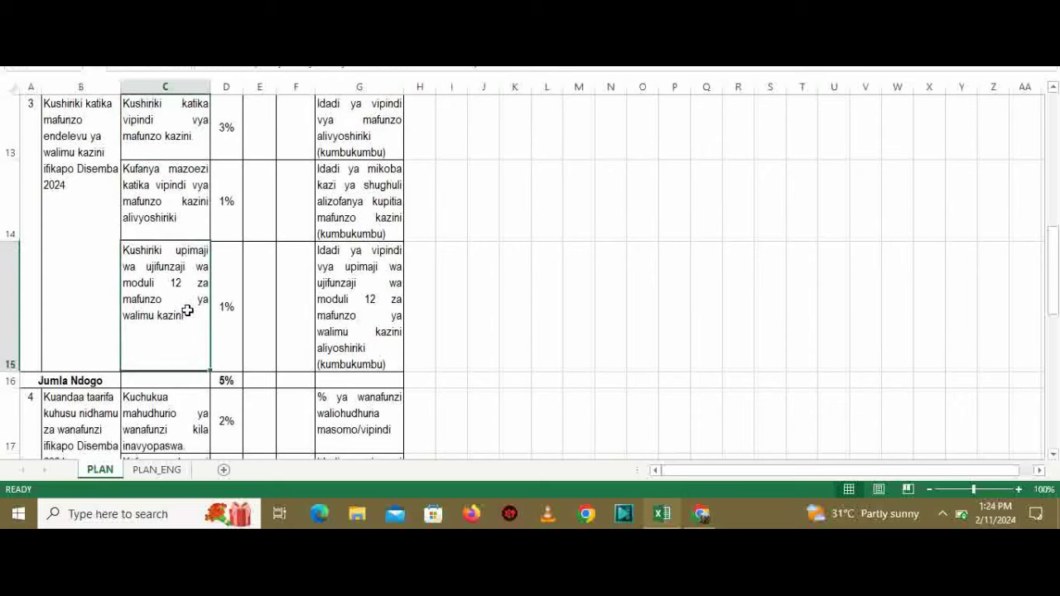
{"action": "key", "text": "Down"}
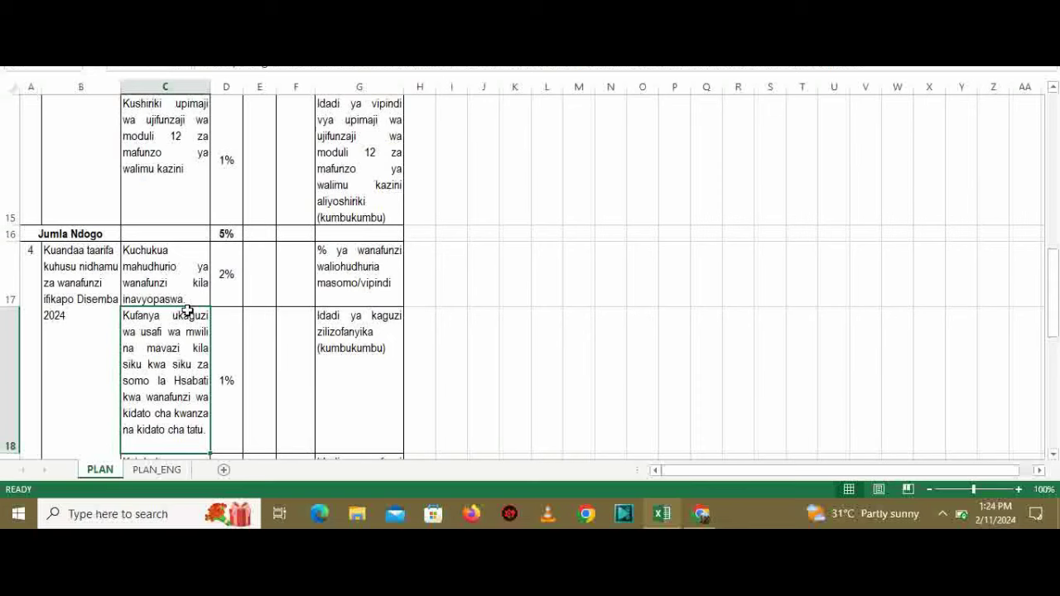
Compare the attendance and cleanliness-inspection sub-tasks in rows 17 and 18 with their performance indicators.
{"action": "left_click", "coordinate": [161, 279]}
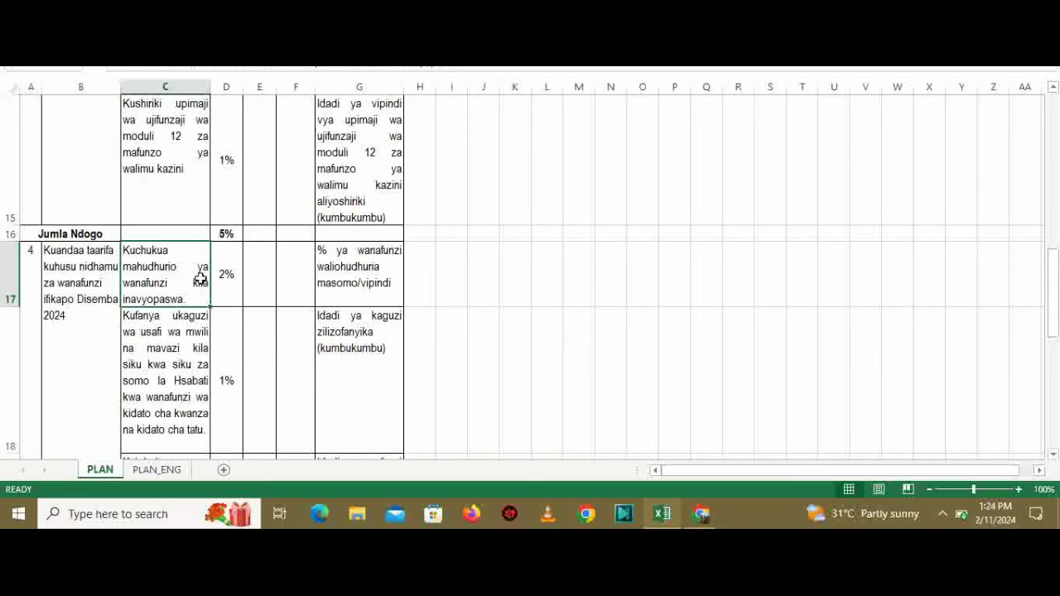
{"action": "left_click", "coordinate": [373, 280]}
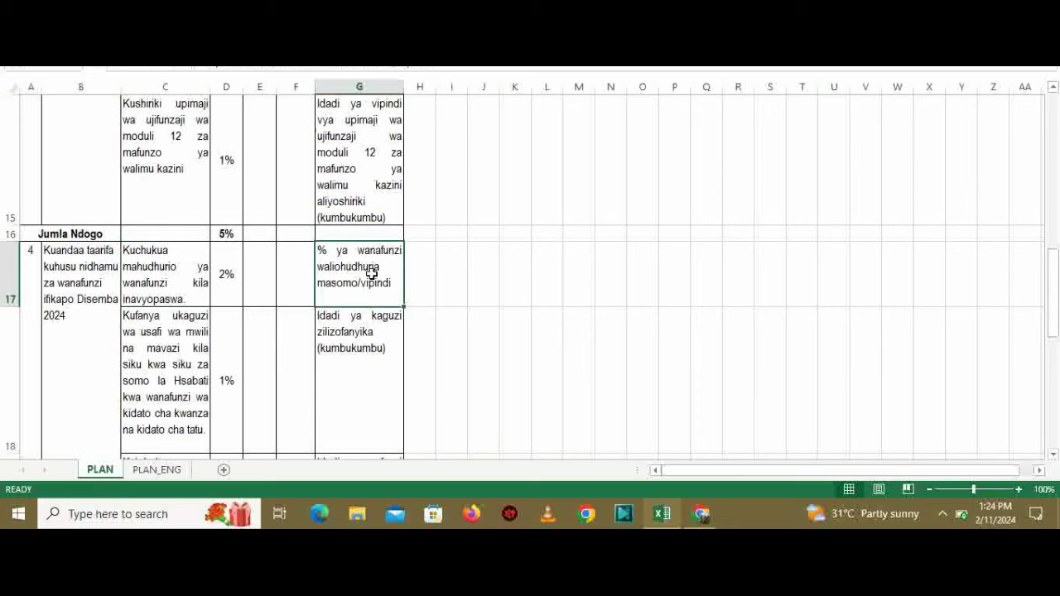
{"action": "left_click", "coordinate": [163, 268]}
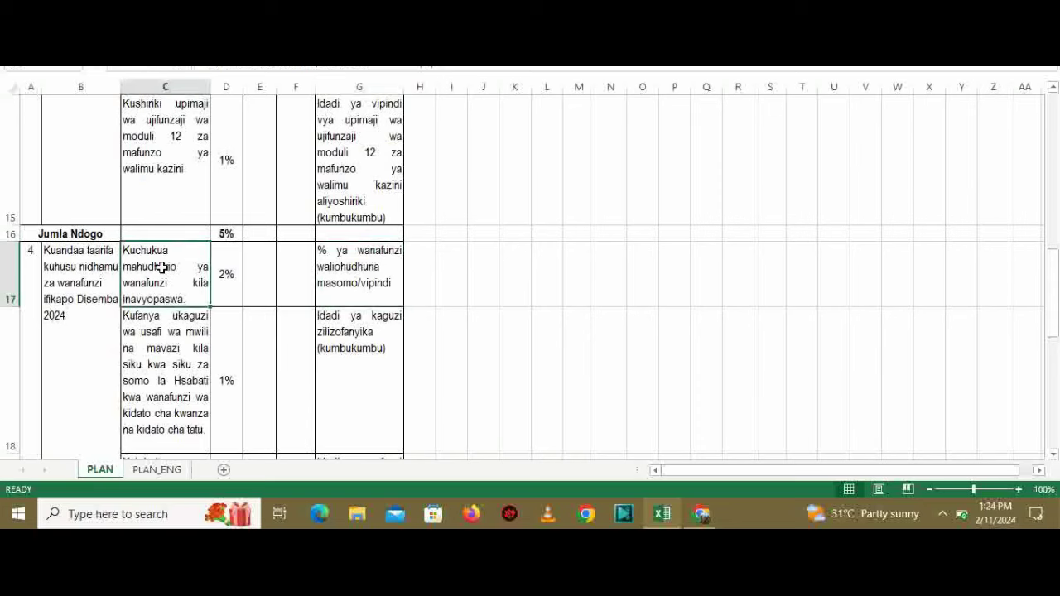
{"action": "left_click", "coordinate": [392, 257]}
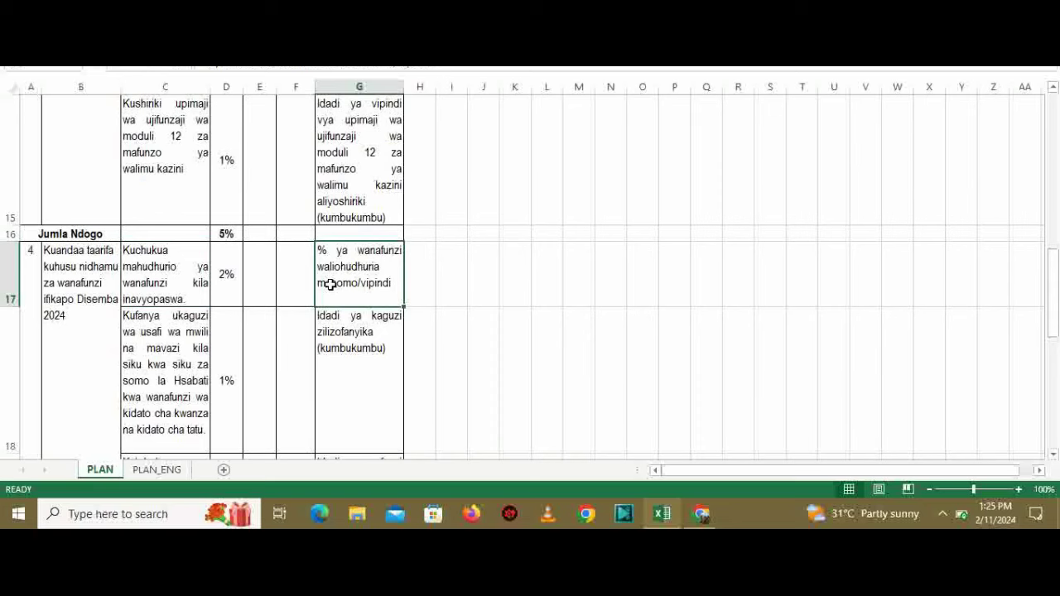
{"action": "left_click", "coordinate": [182, 328]}
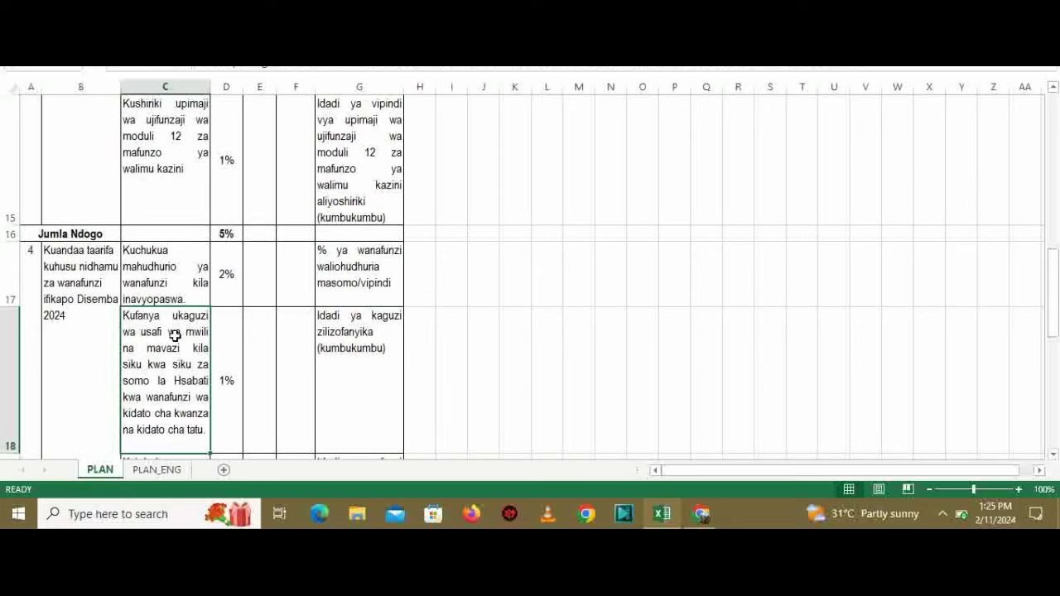
{"action": "double_click", "coordinate": [175, 335]}
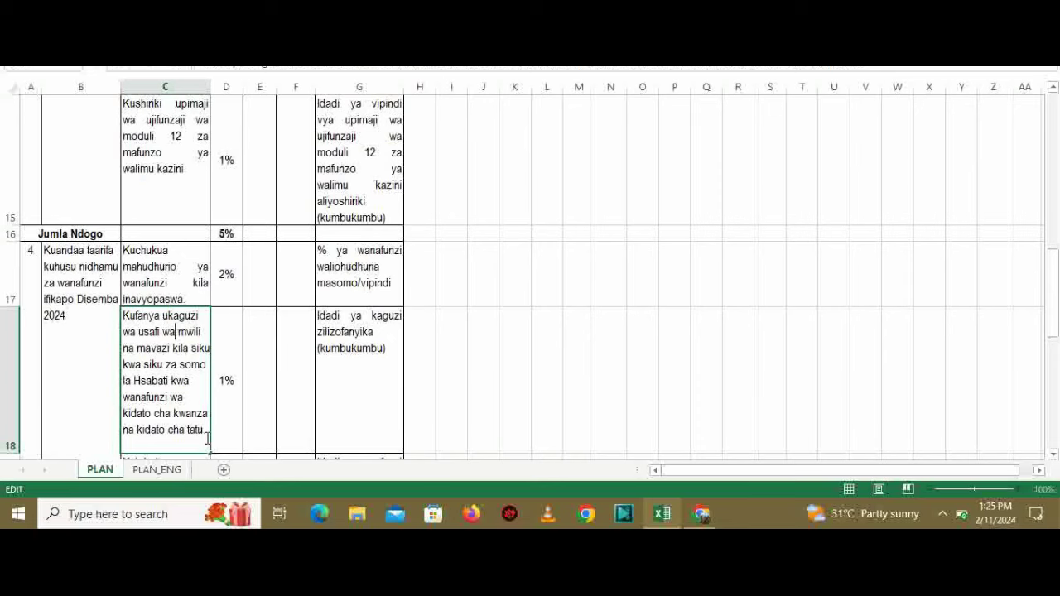
{"action": "left_click", "coordinate": [323, 401]}
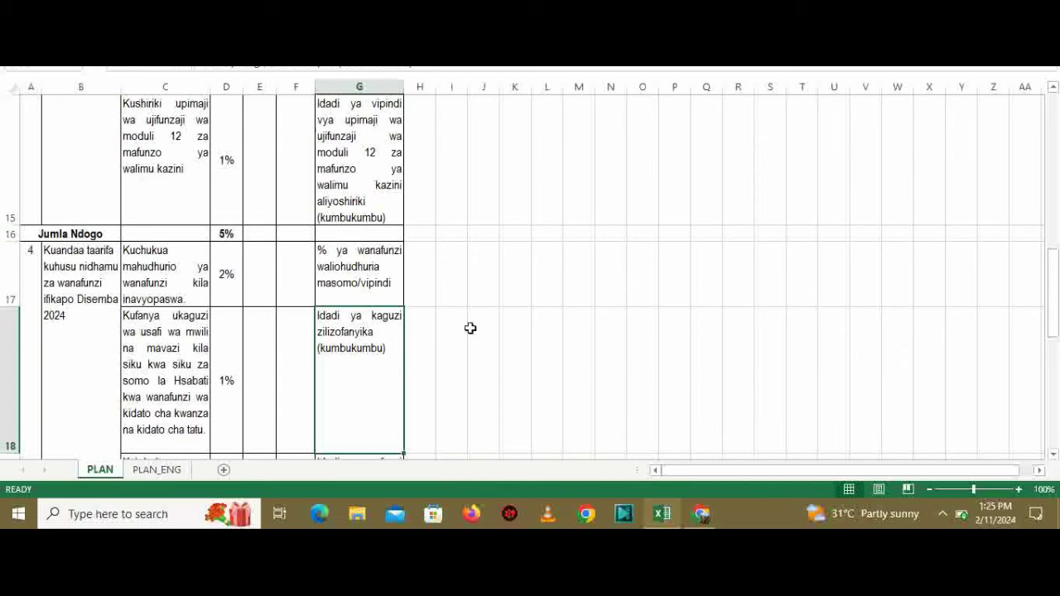
Look back up through the performance indicators from task 4 to the task 1 subtotal in row 6.
{"action": "left_click", "coordinate": [356, 201]}
{"action": "key", "text": "Up"}
{"action": "key", "text": "Up"}
{"action": "key", "text": "Up"}
{"action": "key", "text": "Up"}
{"action": "key", "text": "Up"}
{"action": "key", "text": "Up"}
{"action": "key", "text": "Up"}
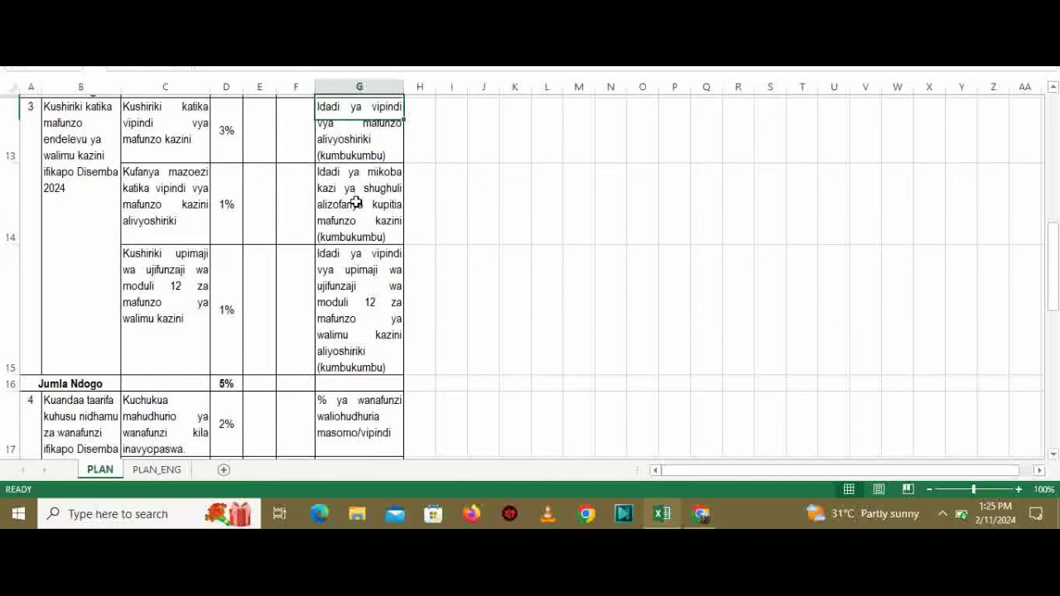
{"action": "key", "text": "Up"}
{"action": "key", "text": "Up"}
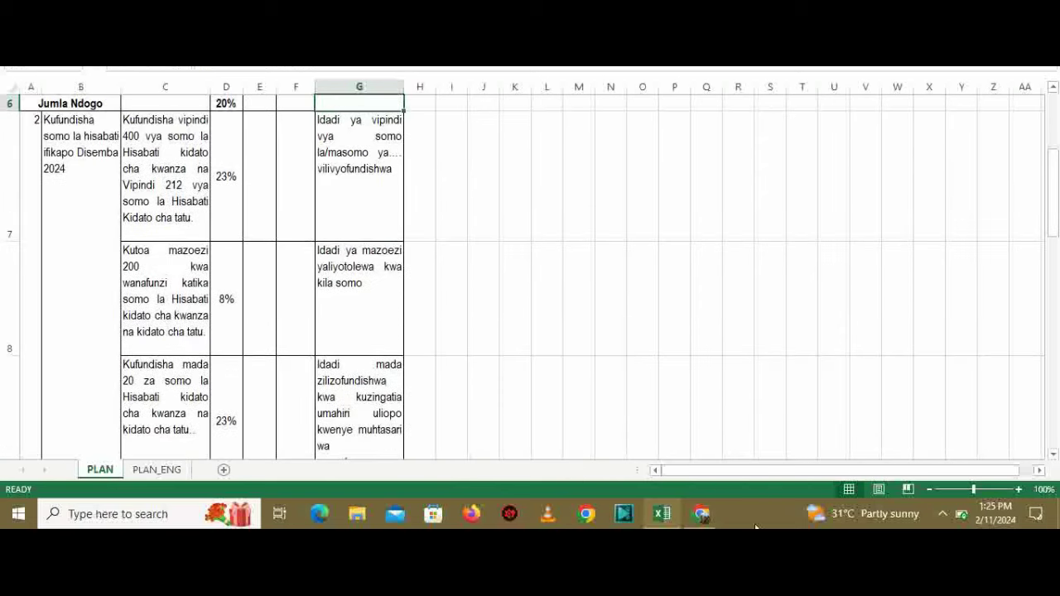
Switch to the performance planning site in Chrome and open the 2024 list for setting sub-task weights, performance indicators and time frames.
{"action": "left_click", "coordinate": [712, 514]}
{"action": "mouse_move", "coordinate": [93, 294]}
{"action": "left_click", "coordinate": [168, 133]}
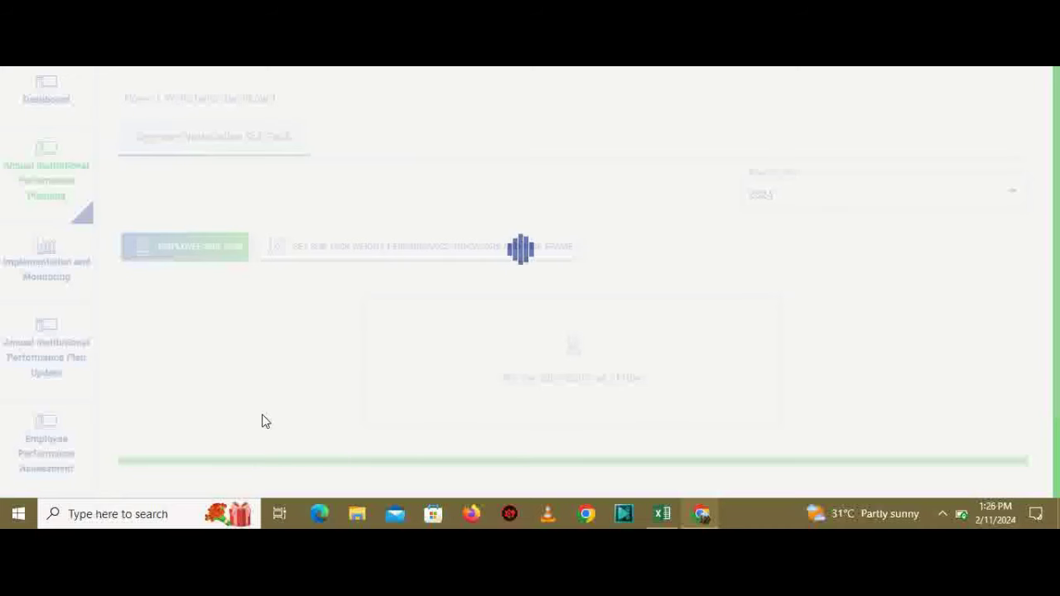
{"action": "left_click", "coordinate": [397, 246]}
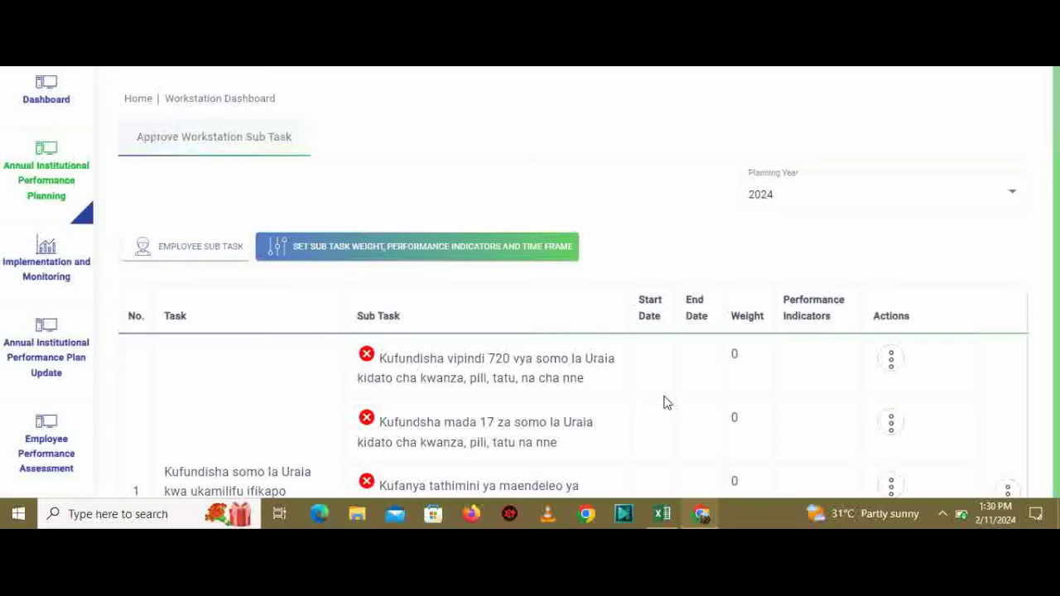
{"action": "scroll", "coordinate": [667, 403], "scroll_direction": "down", "scroll_amount": 1}
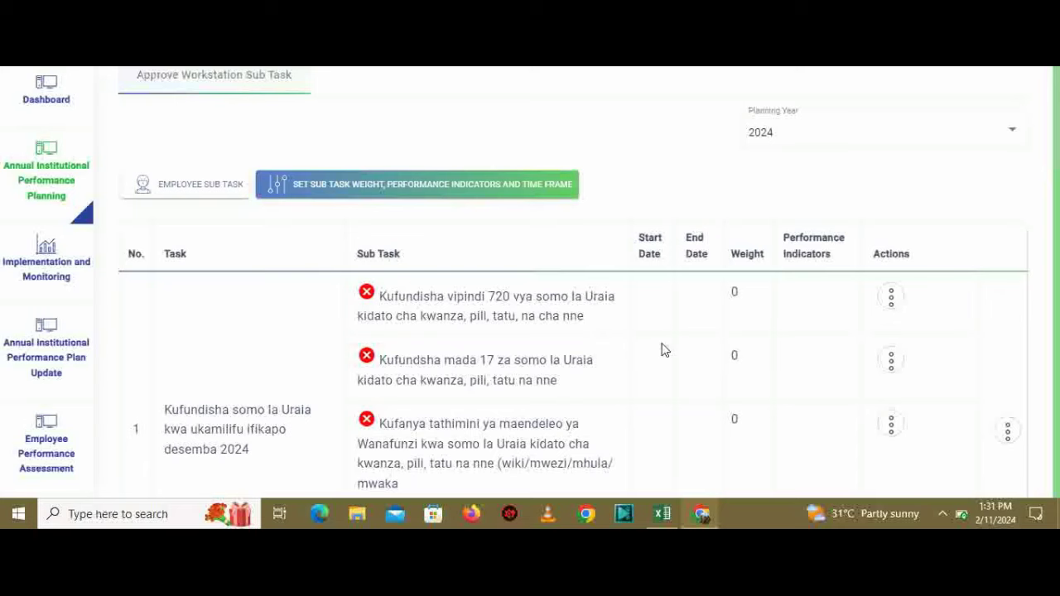
{"action": "left_click", "coordinate": [892, 300]}
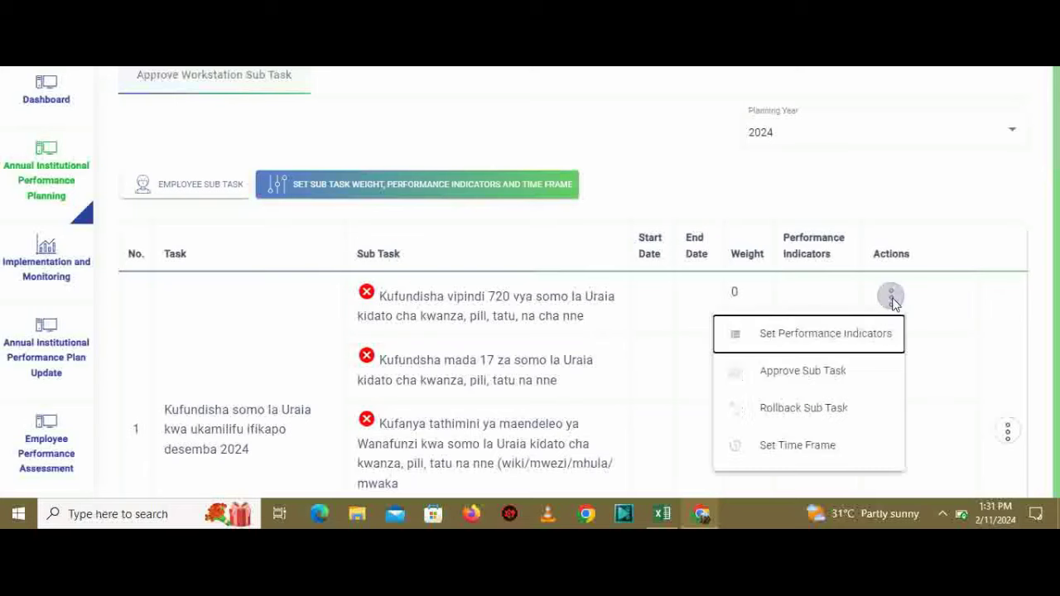
{"action": "left_click", "coordinate": [860, 338]}
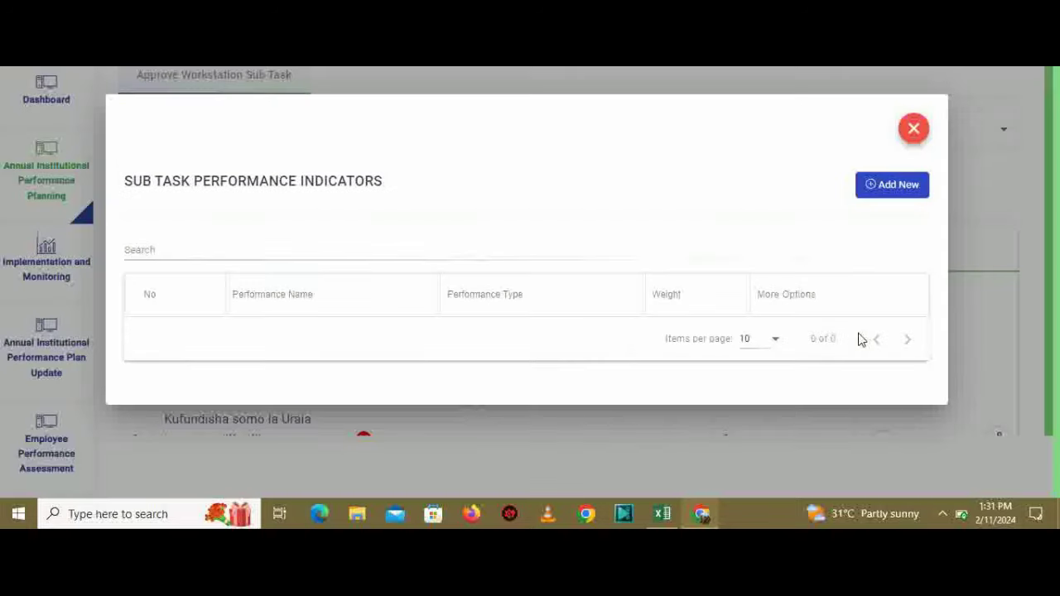
{"action": "left_click", "coordinate": [914, 128]}
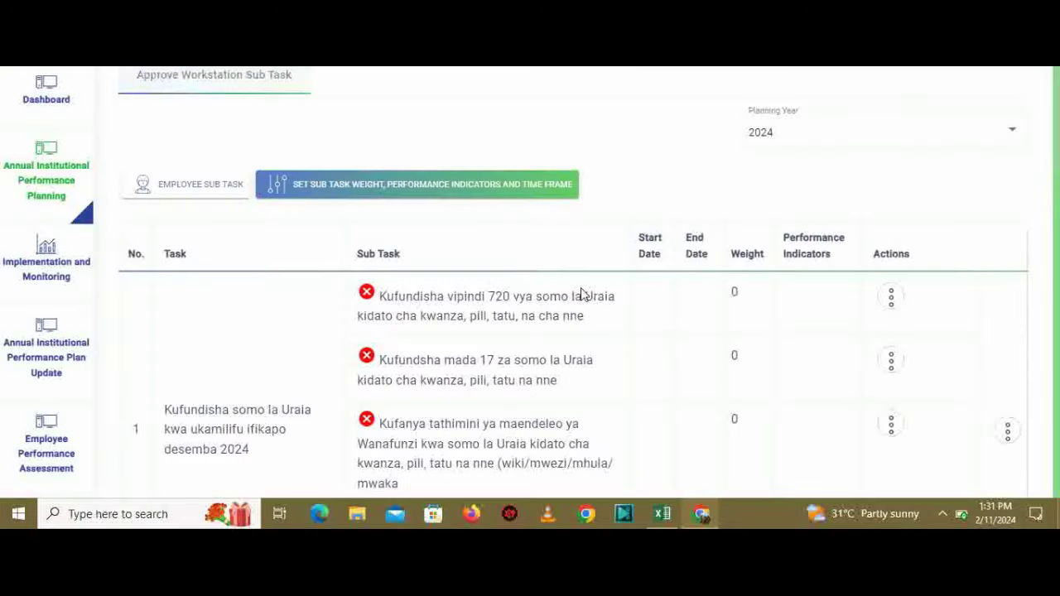
Start a quantitative performance indicator described as "Vipindi vilivyofundishwa" for the 720-period Uraia teaching sub-task.
{"action": "left_click", "coordinate": [884, 303]}
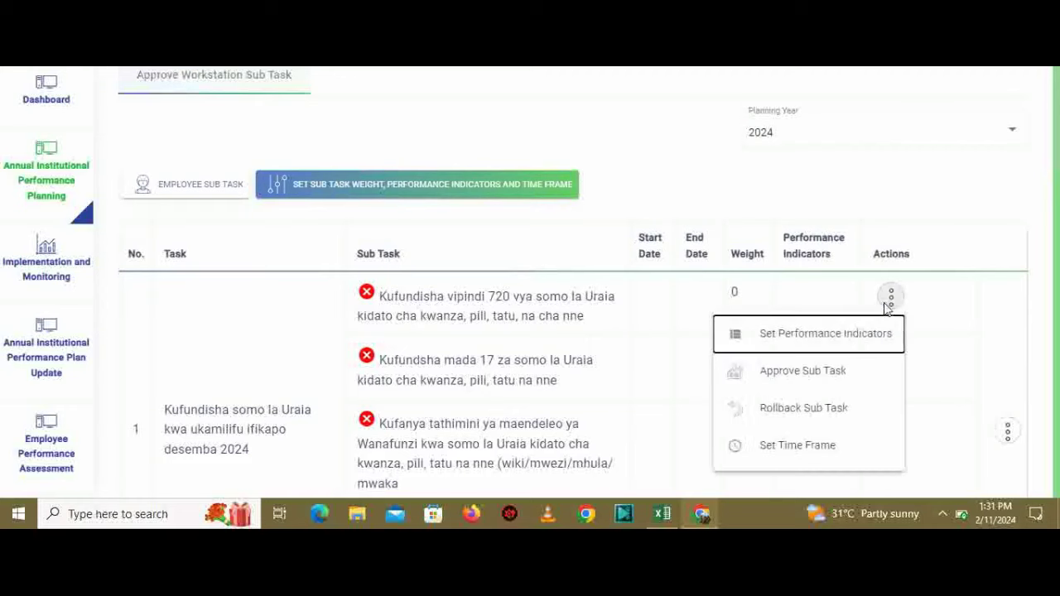
{"action": "left_click", "coordinate": [830, 340]}
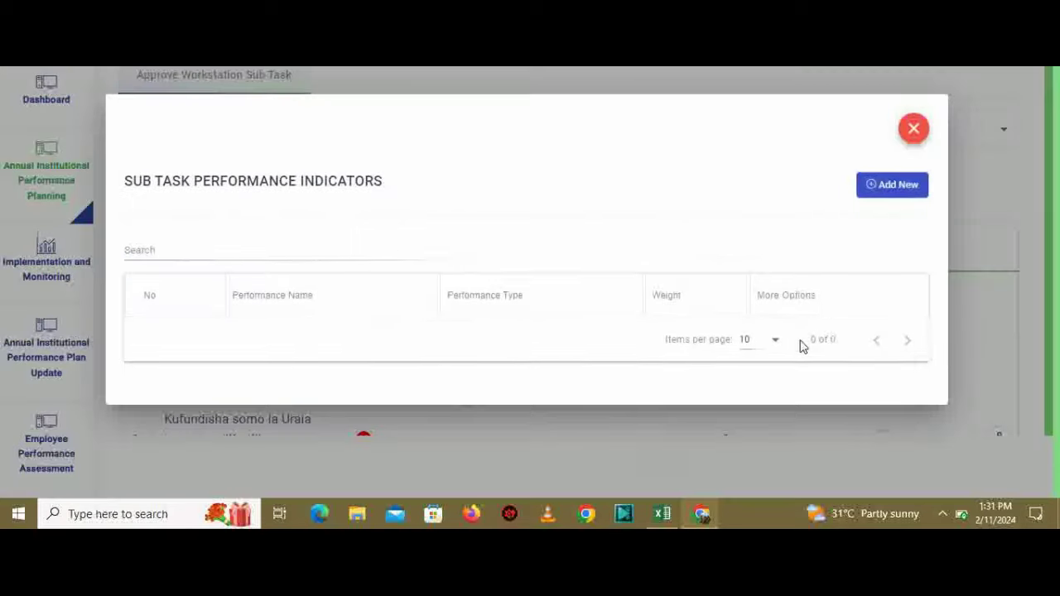
{"action": "left_click", "coordinate": [914, 193]}
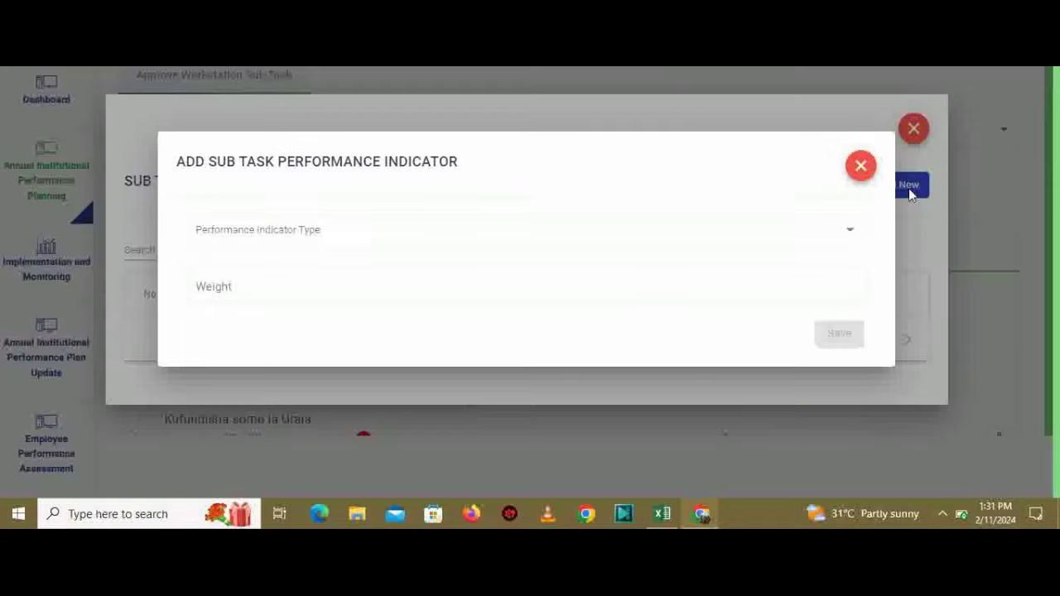
{"action": "left_click", "coordinate": [655, 232]}
{"action": "left_click", "coordinate": [523, 274]}
{"action": "left_click", "coordinate": [402, 235]}
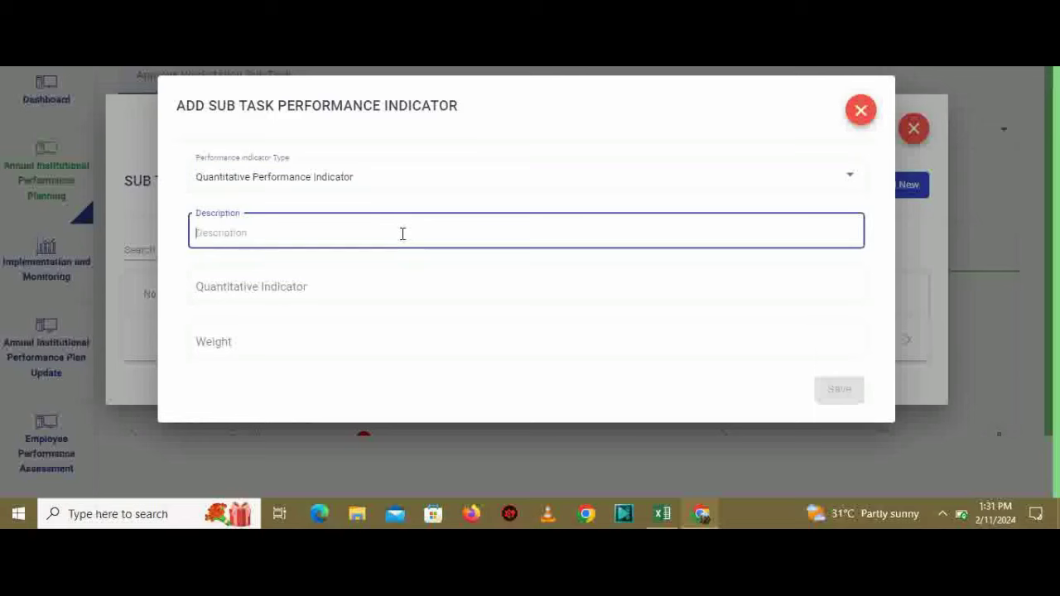
{"action": "type", "text": "Vipindi vilivyofundishwa"}
Set the indicator's quantity to 720 and weight to 100, save it, and close the sub-task's indicators.
{"action": "left_click", "coordinate": [340, 286]}
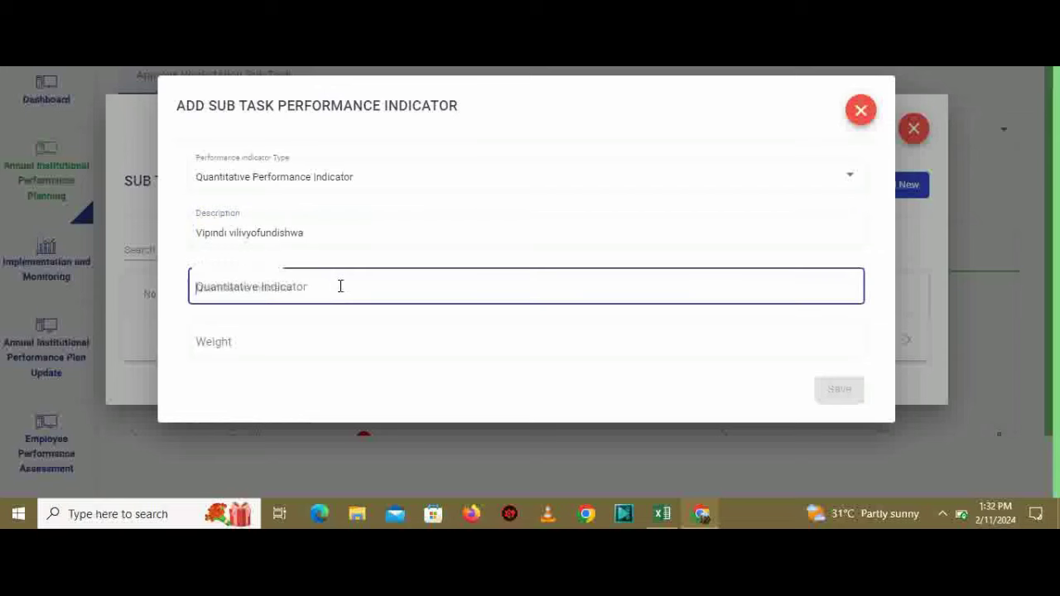
{"action": "type", "text": "720"}
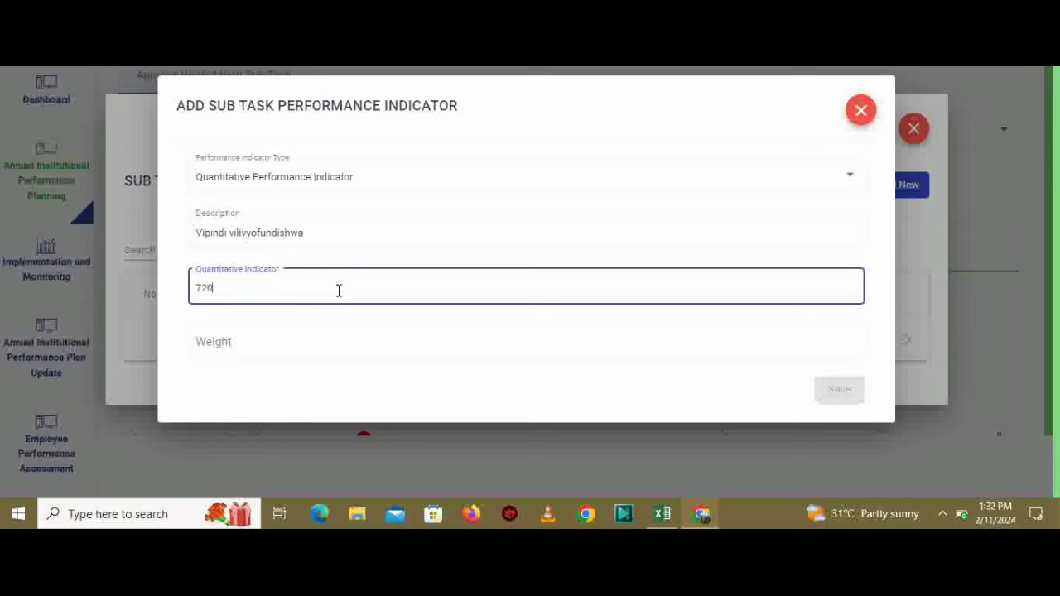
{"action": "left_click", "coordinate": [300, 341]}
{"action": "type", "text": "100"}
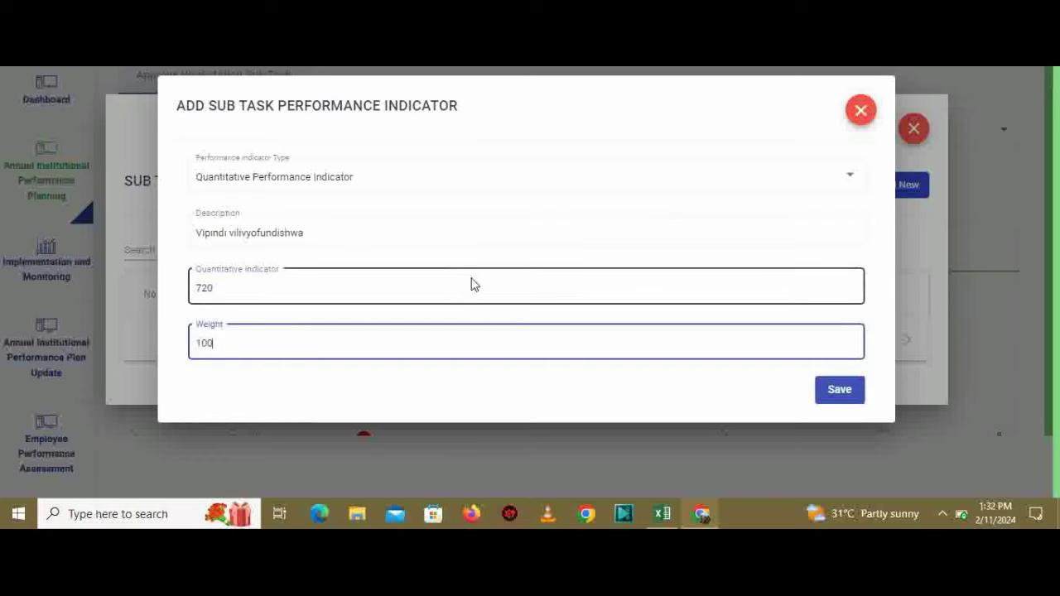
{"action": "left_click", "coordinate": [269, 288]}
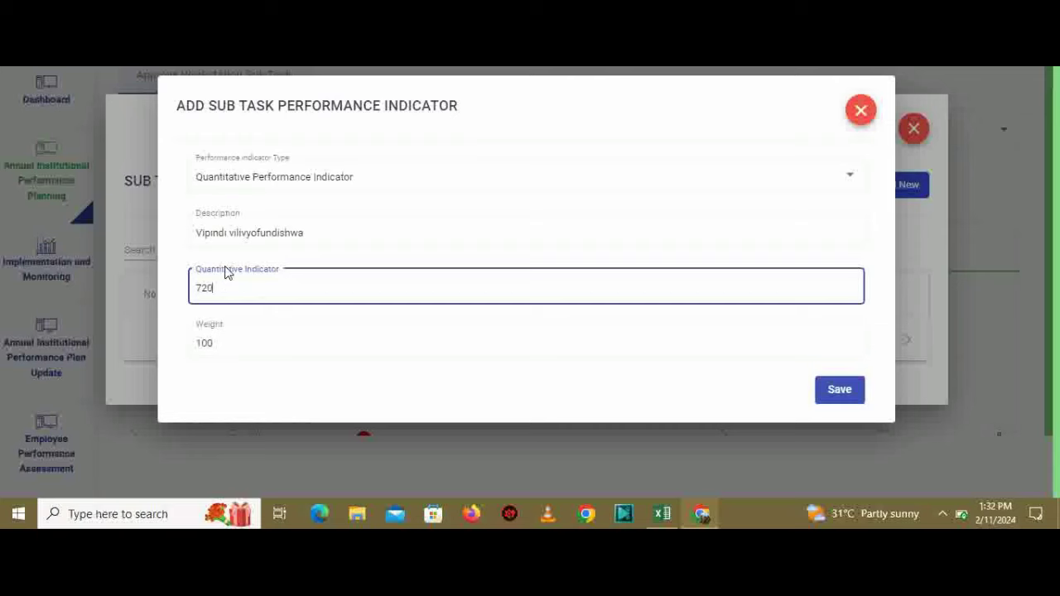
{"action": "left_click", "coordinate": [840, 390]}
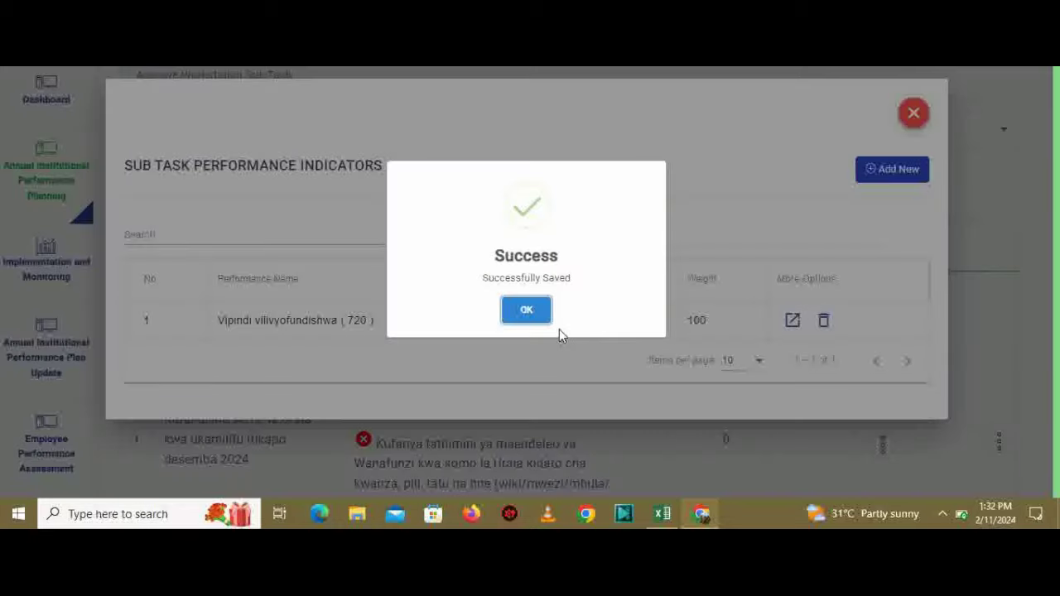
{"action": "left_click", "coordinate": [517, 314]}
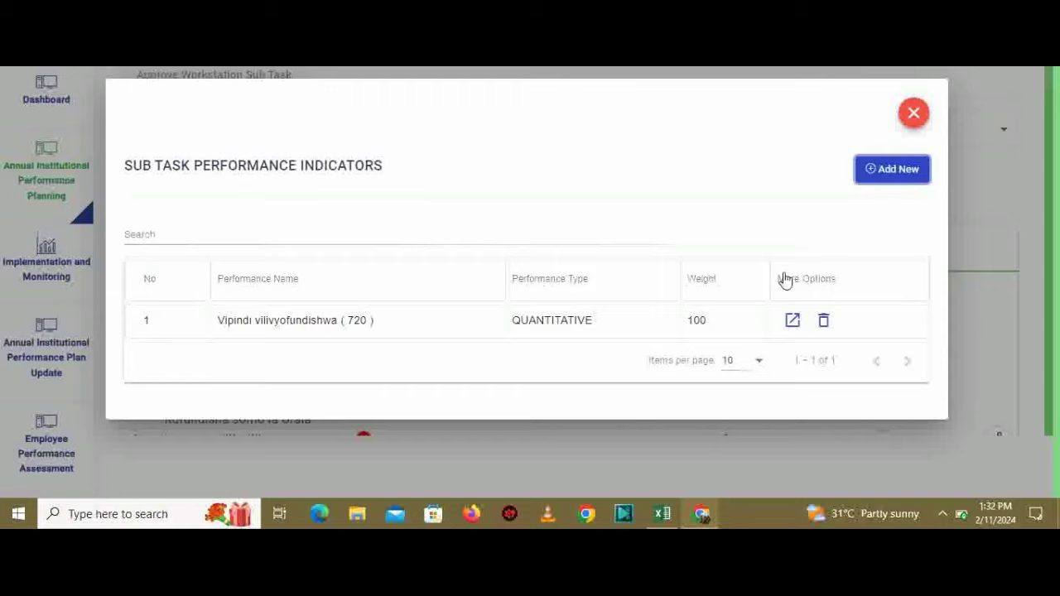
{"action": "left_click", "coordinate": [914, 113]}
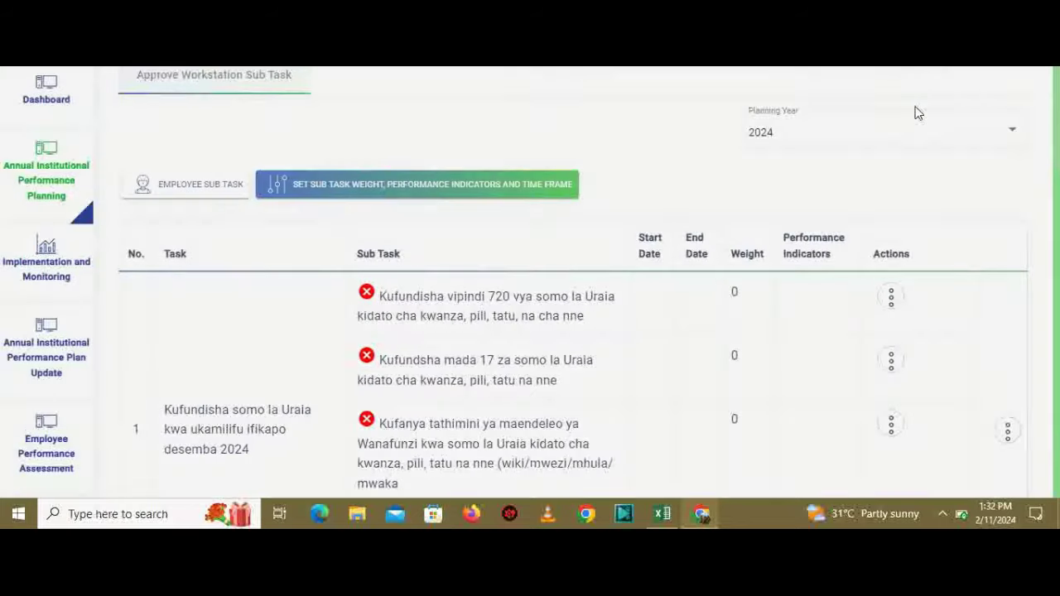
Start a quantitative performance indicator described as "Mada" for the sub-task on teaching 17 Uraia topics.
{"action": "left_click", "coordinate": [890, 365]}
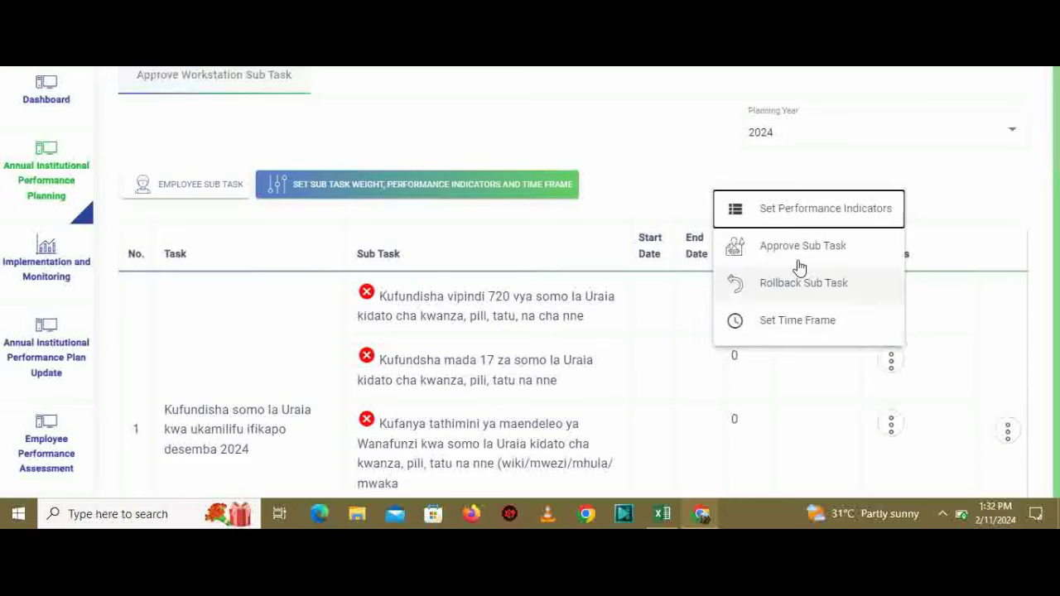
{"action": "left_click", "coordinate": [816, 221]}
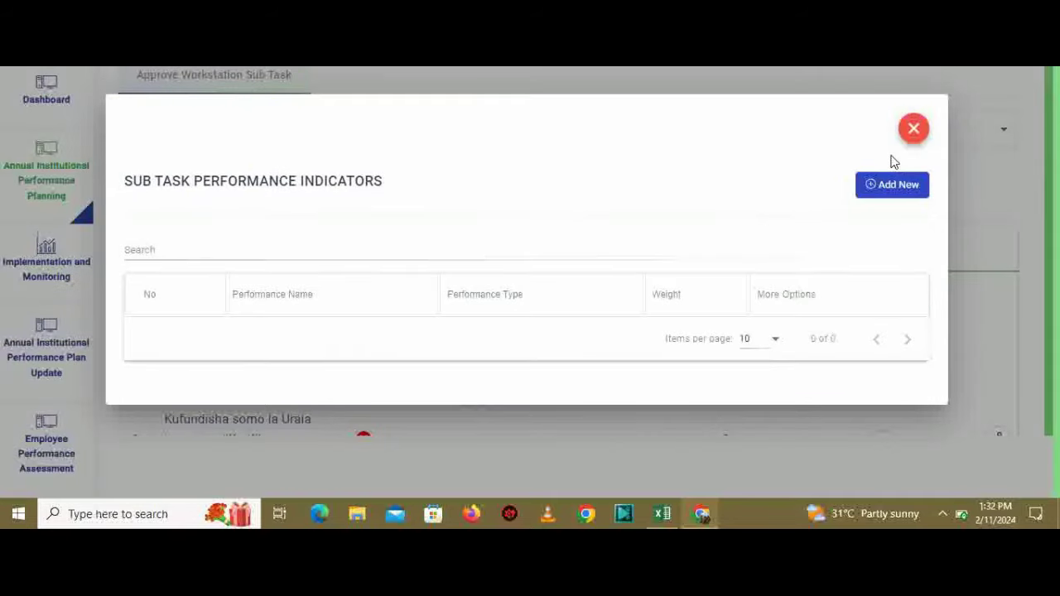
{"action": "left_click", "coordinate": [897, 185]}
{"action": "left_click", "coordinate": [688, 244]}
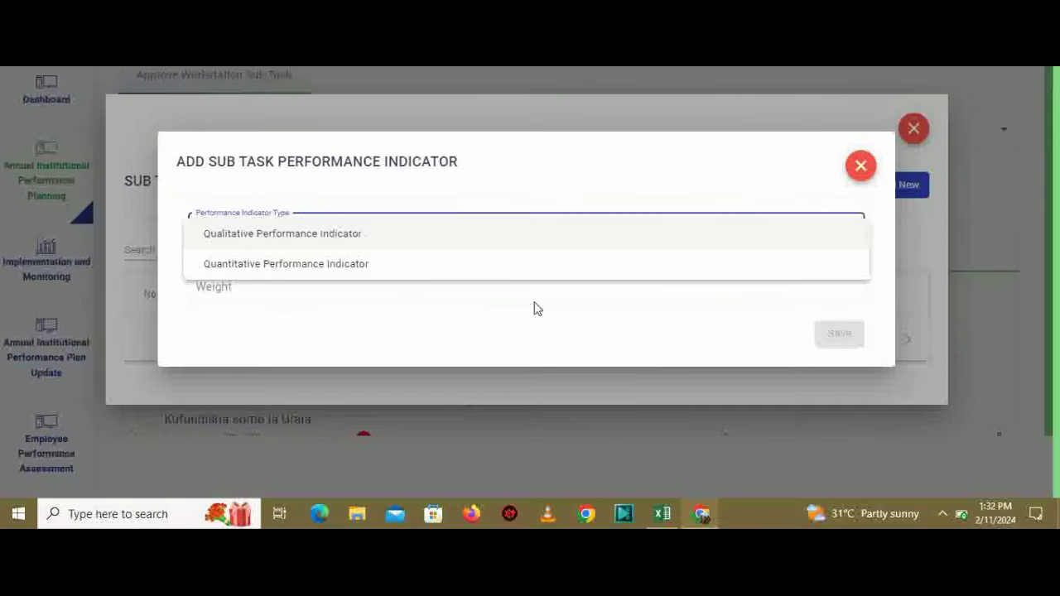
{"action": "left_click", "coordinate": [519, 283]}
{"action": "left_click", "coordinate": [374, 233]}
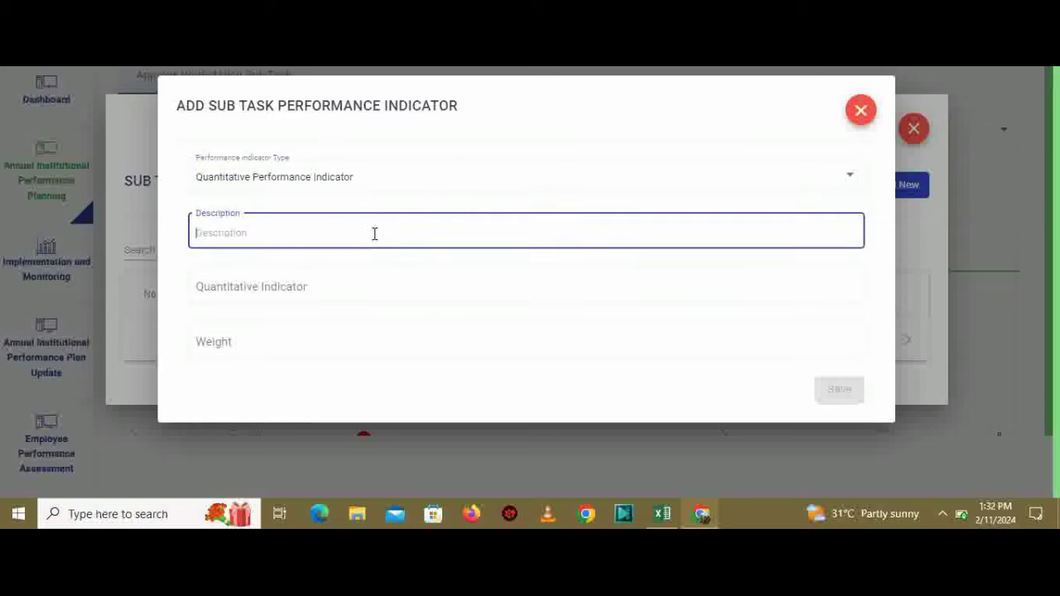
{"action": "type", "text": "Mada"}
Set the Mada indicator's quantity to 17 and weight to 100, save it, and close the sub-task's indicators.
{"action": "left_click", "coordinate": [330, 286]}
{"action": "type", "text": "17"}
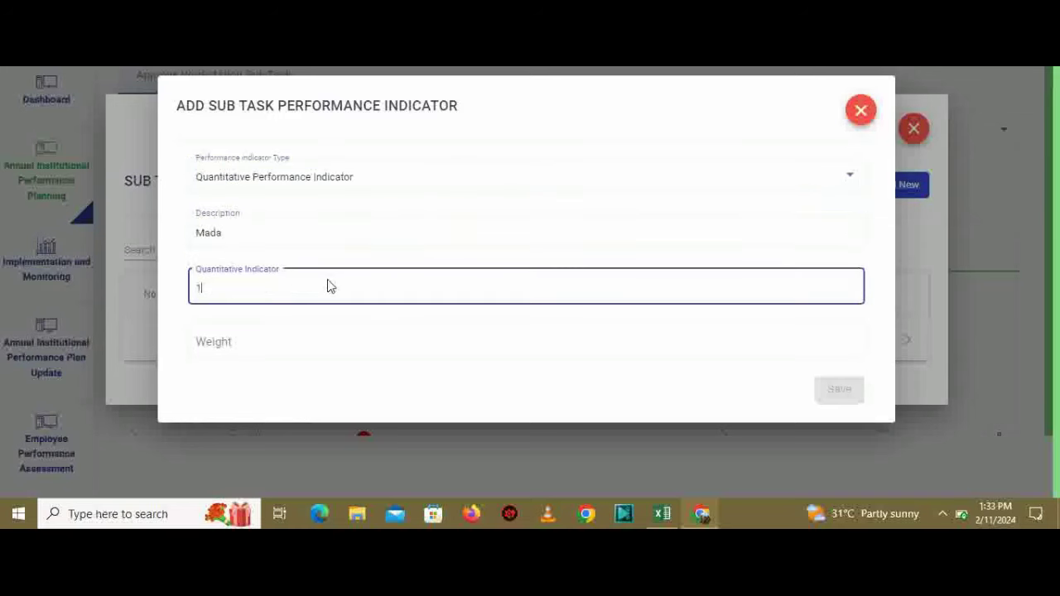
{"action": "left_click", "coordinate": [275, 342]}
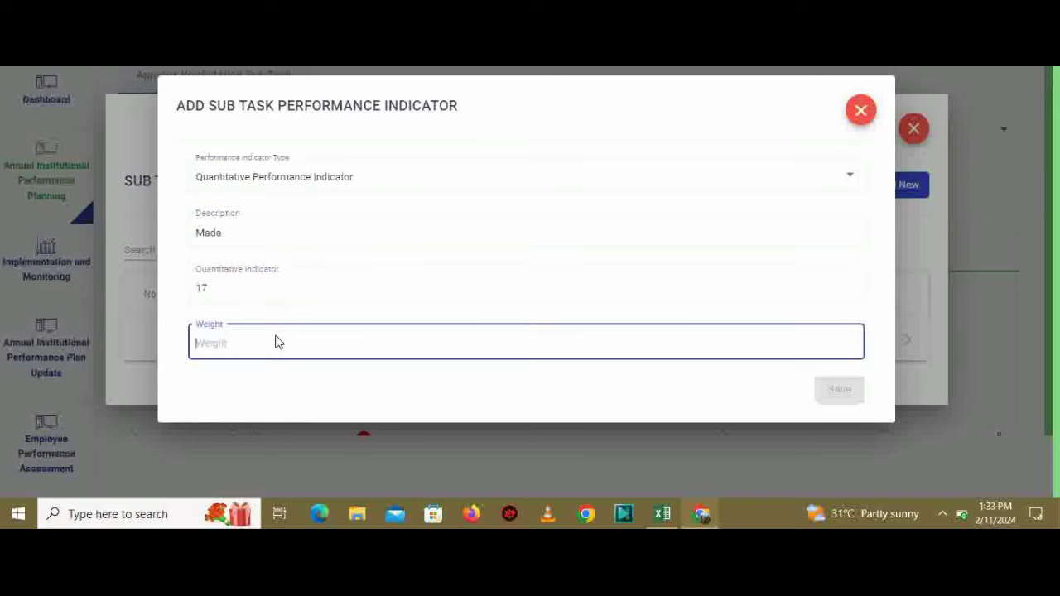
{"action": "type", "text": "100"}
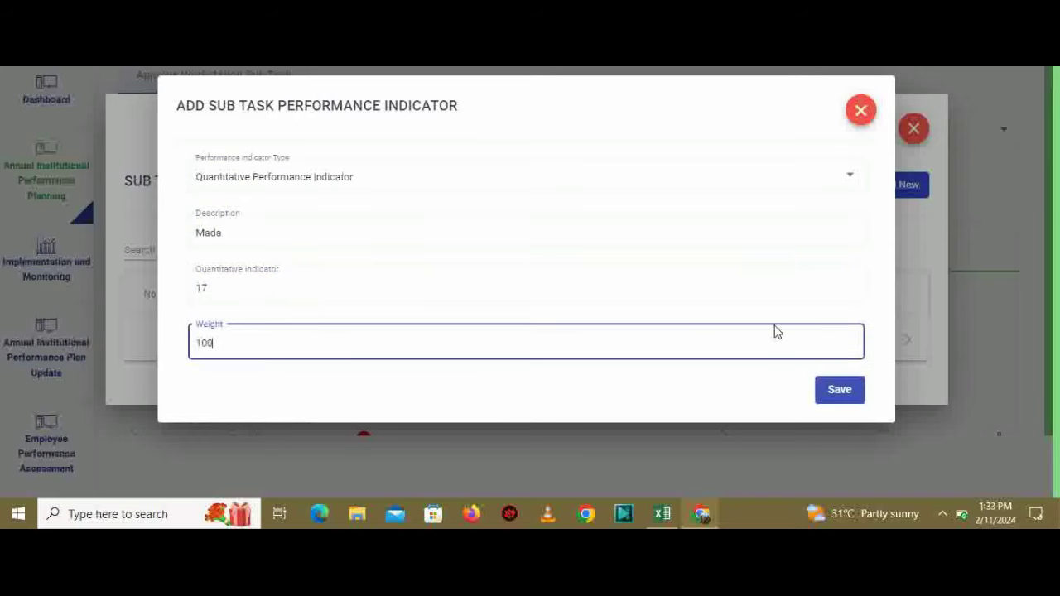
{"action": "left_click", "coordinate": [838, 390]}
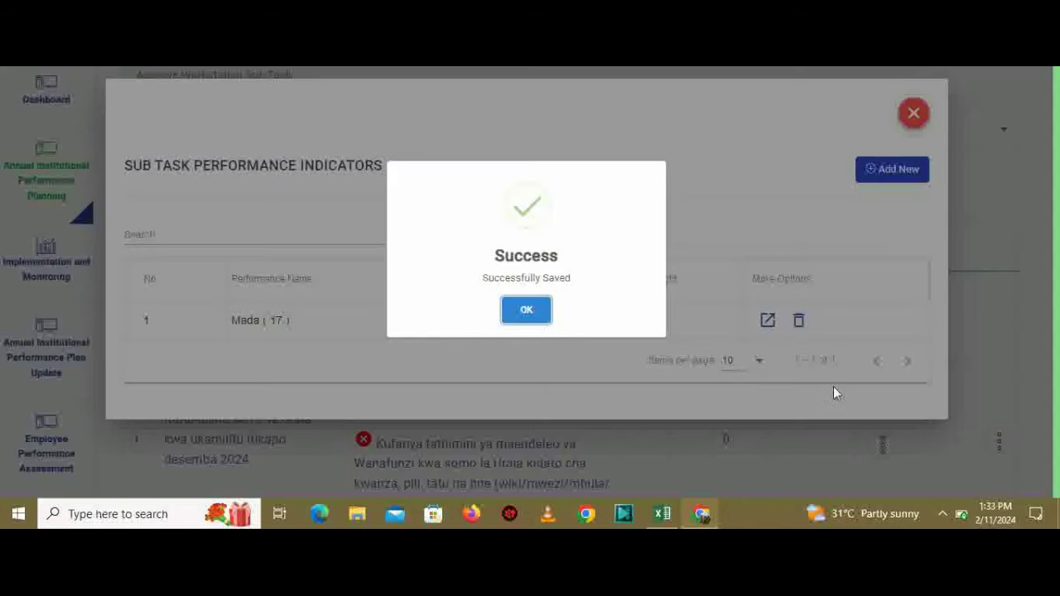
{"action": "left_click", "coordinate": [530, 311]}
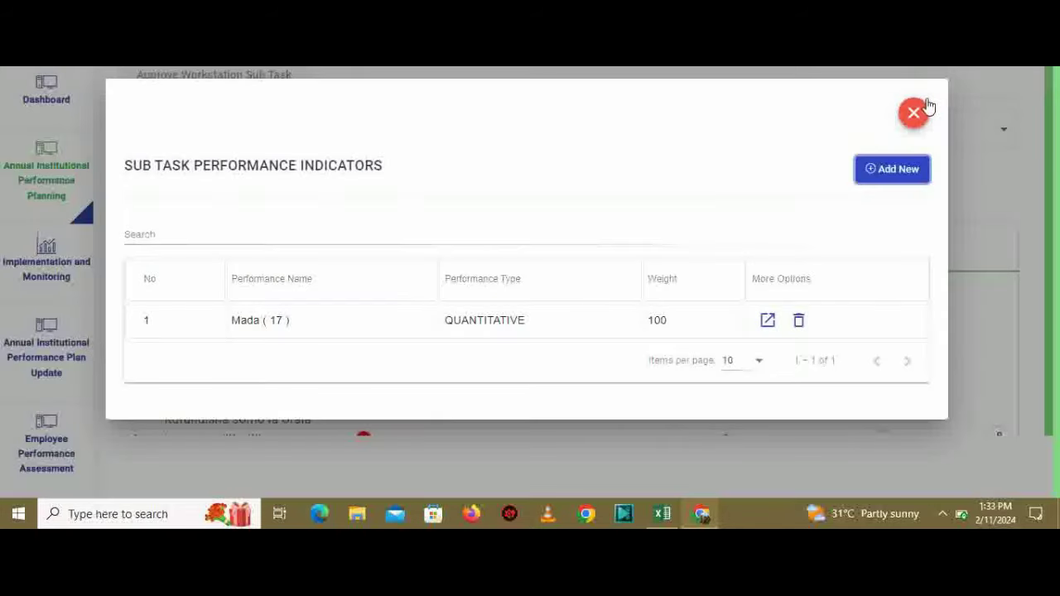
{"action": "left_click", "coordinate": [917, 114]}
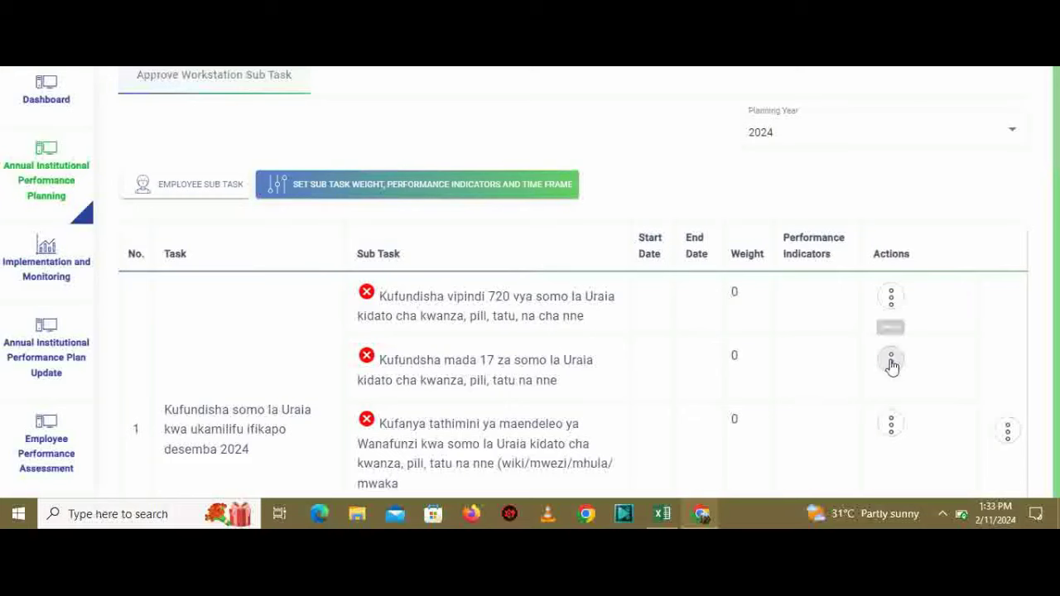
Open the time frame settings of the 720-period Uraia sub-task and set its priority to High.
{"action": "left_click", "coordinate": [892, 297]}
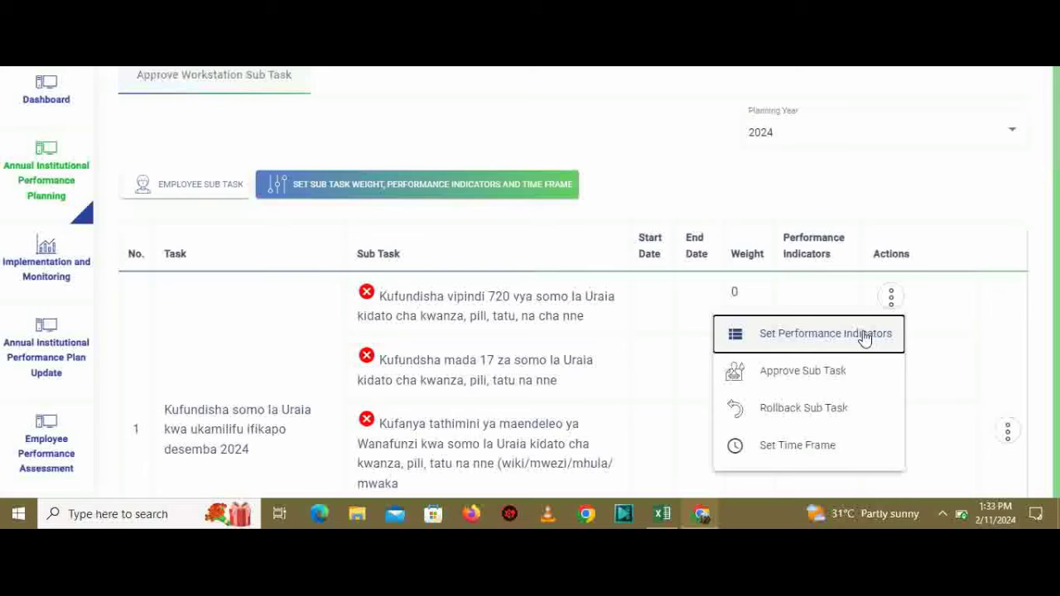
{"action": "left_click", "coordinate": [824, 447]}
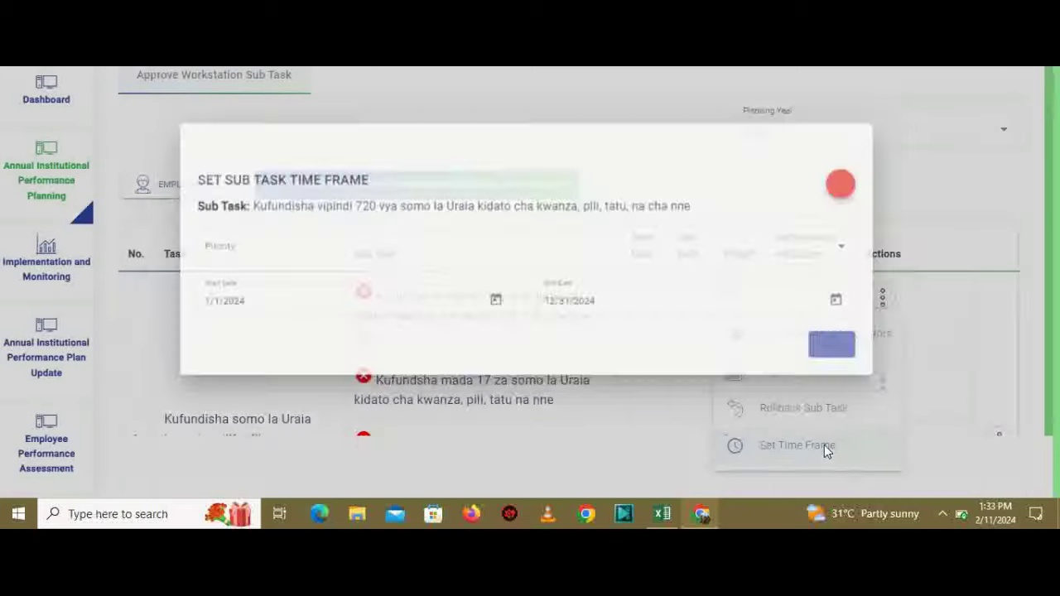
{"action": "left_click", "coordinate": [466, 246]}
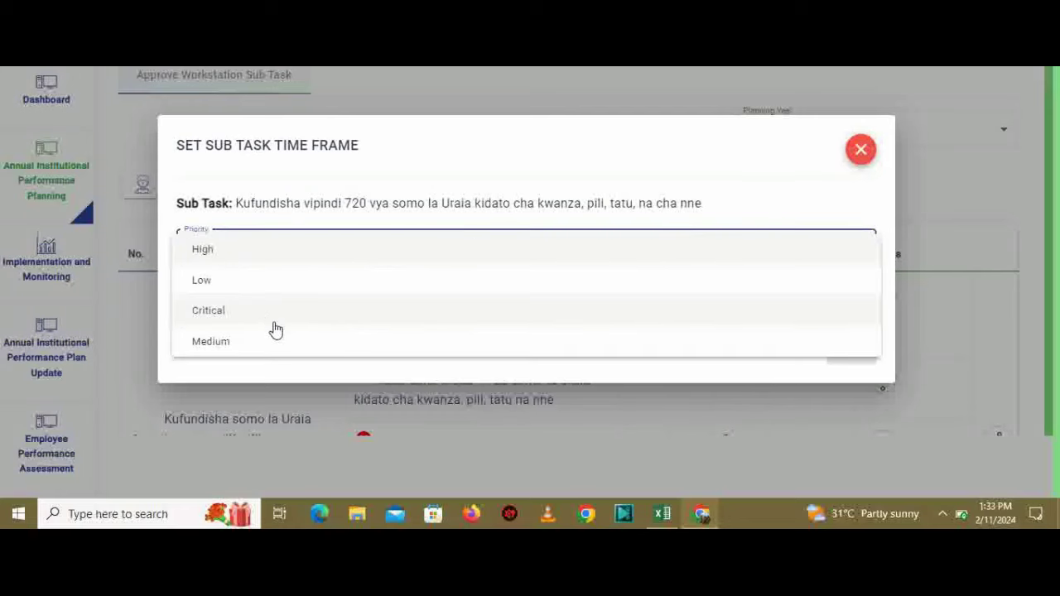
{"action": "left_click", "coordinate": [277, 263]}
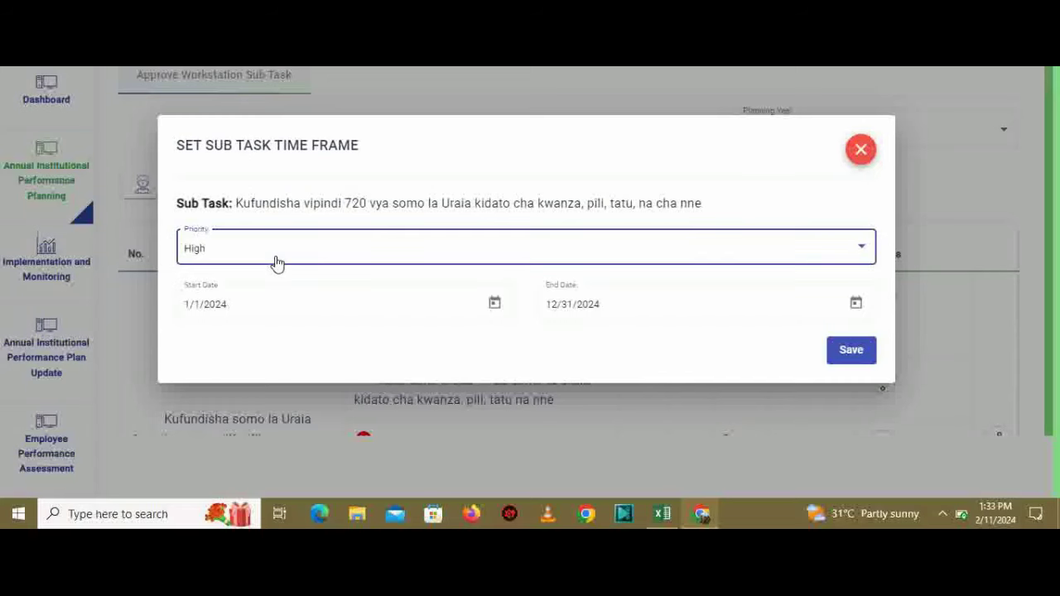
Set the 720-period Uraia sub-task's start date to 1/8/2024 and end date to 12/6/2024, and save the time frame.
{"action": "left_click", "coordinate": [494, 305]}
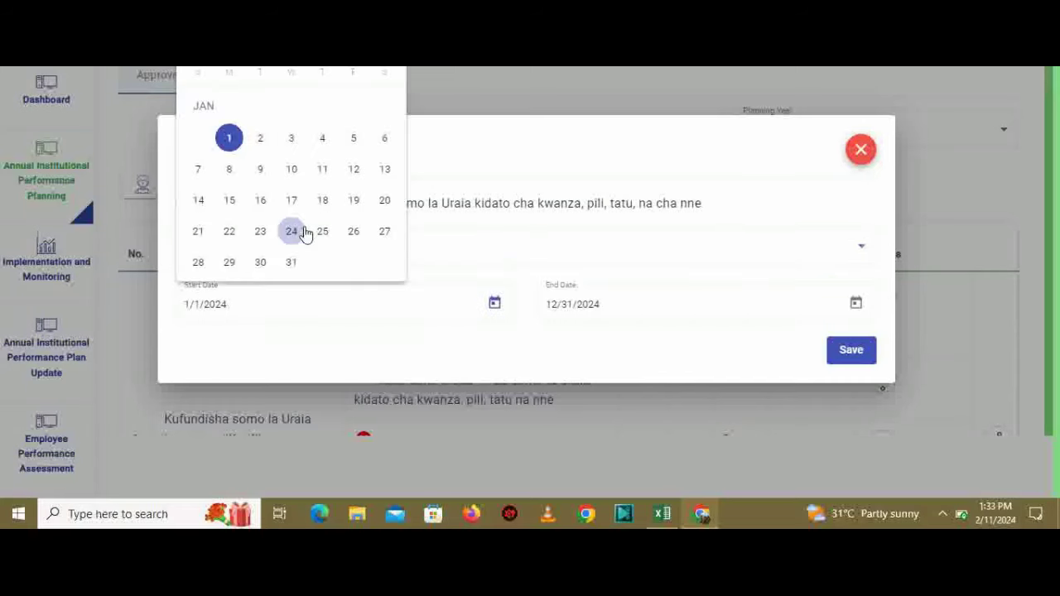
{"action": "left_click", "coordinate": [230, 172]}
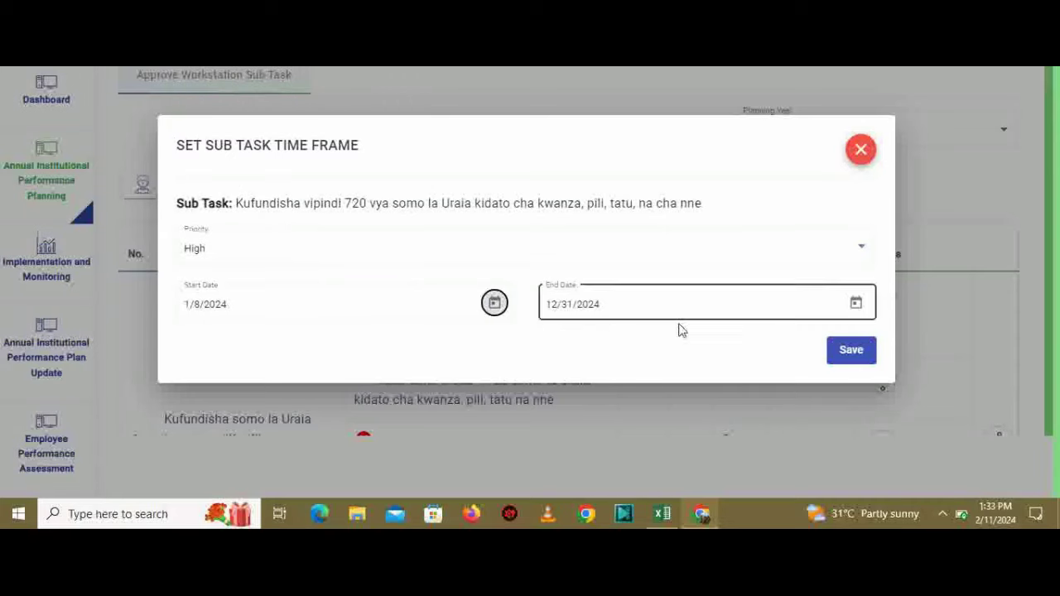
{"action": "left_click", "coordinate": [855, 304]}
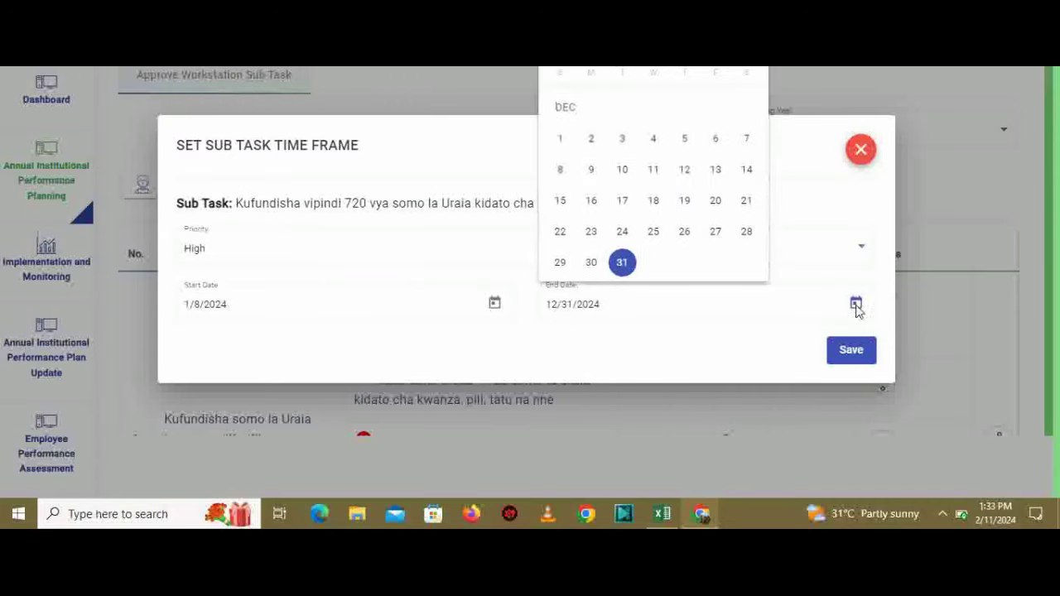
{"action": "left_click", "coordinate": [715, 142]}
{"action": "left_click", "coordinate": [854, 352]}
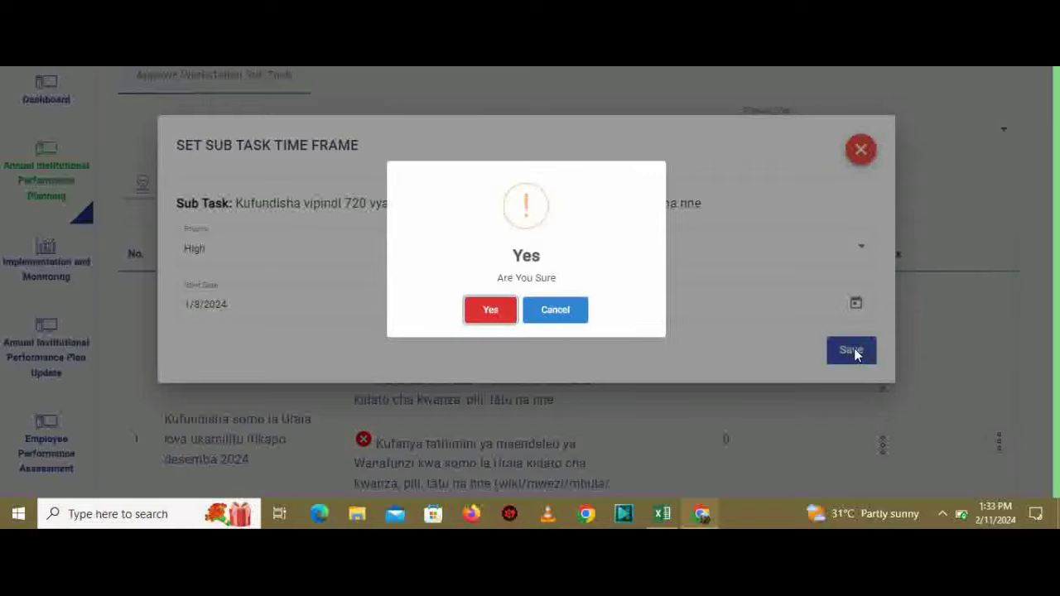
{"action": "left_click", "coordinate": [490, 312]}
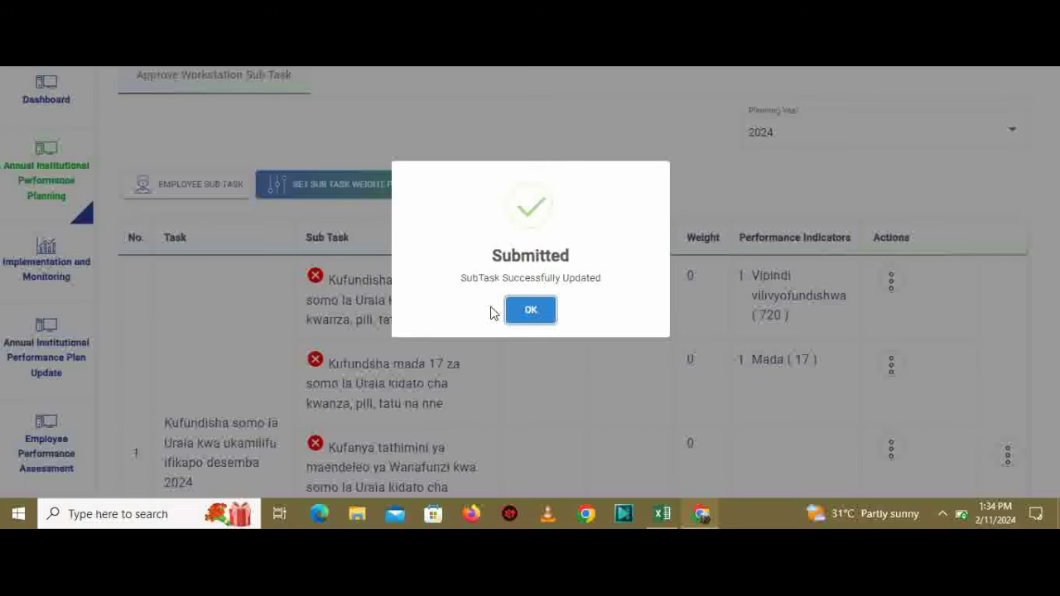
{"action": "left_click", "coordinate": [540, 312]}
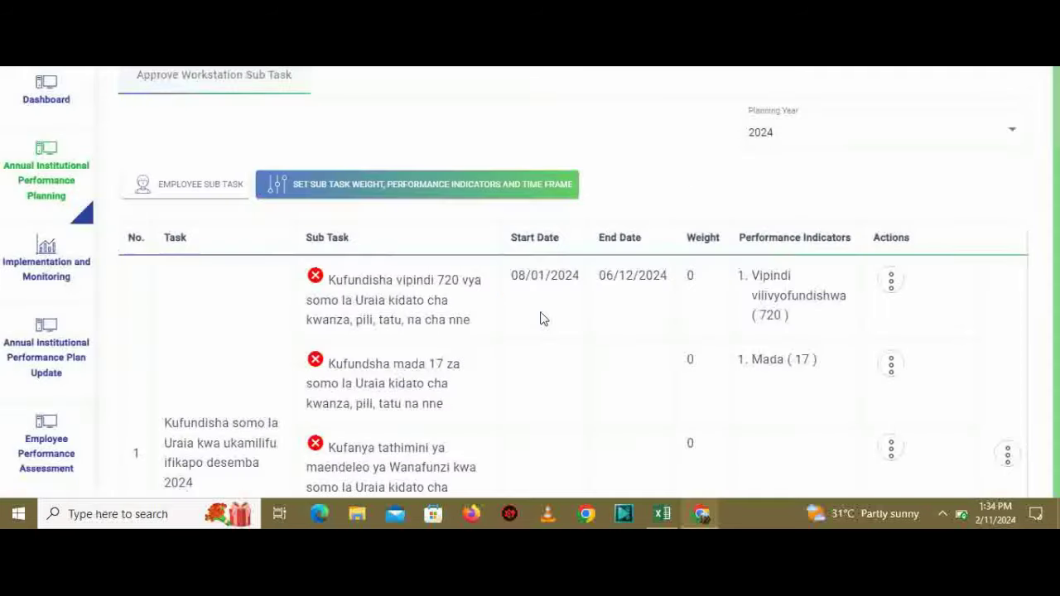
Open the time frame settings of the 17-topic Uraia sub-task and set the dates from 1/8/2024 to 12/6/2024.
{"action": "left_click", "coordinate": [892, 368]}
{"action": "left_click", "coordinate": [821, 333]}
{"action": "left_click", "coordinate": [494, 303]}
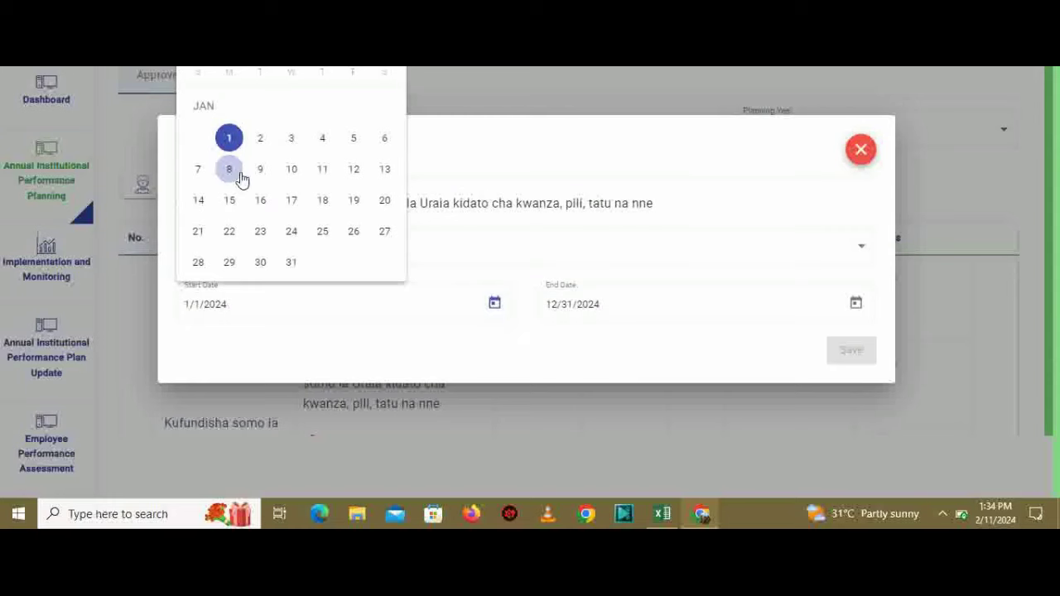
{"action": "left_click", "coordinate": [229, 169]}
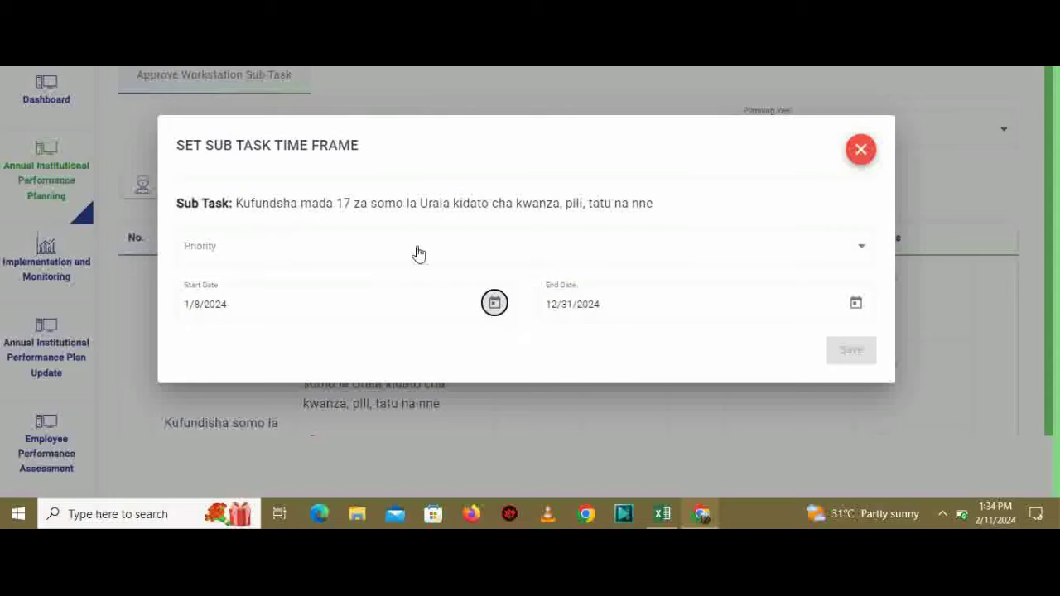
{"action": "left_click", "coordinate": [856, 303]}
{"action": "left_click", "coordinate": [717, 138]}
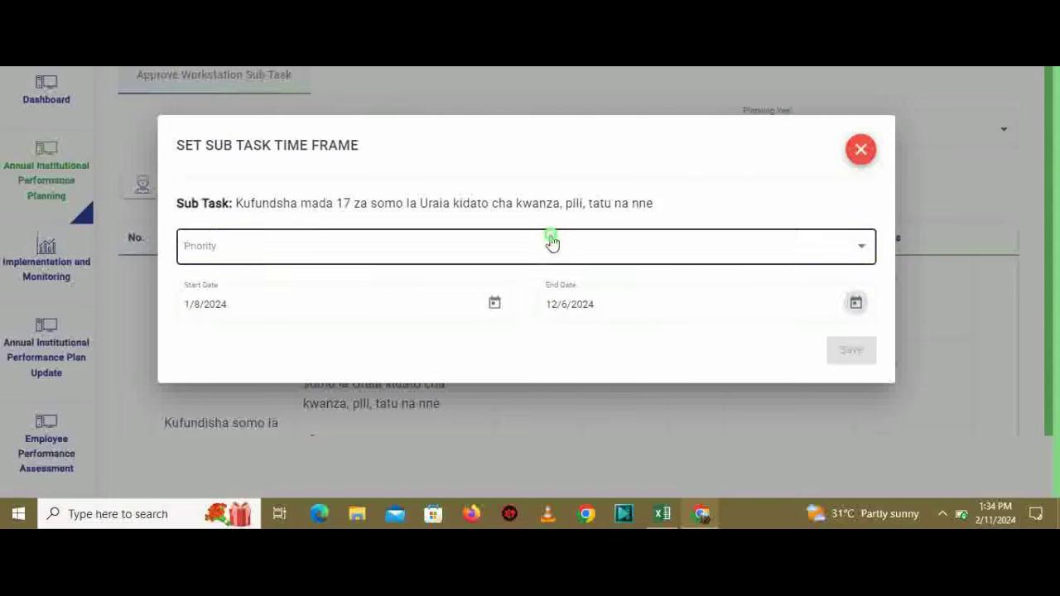
Set the 17-topic sub-task's priority to High and save its time frame.
{"action": "left_click", "coordinate": [552, 242]}
{"action": "left_click", "coordinate": [334, 257]}
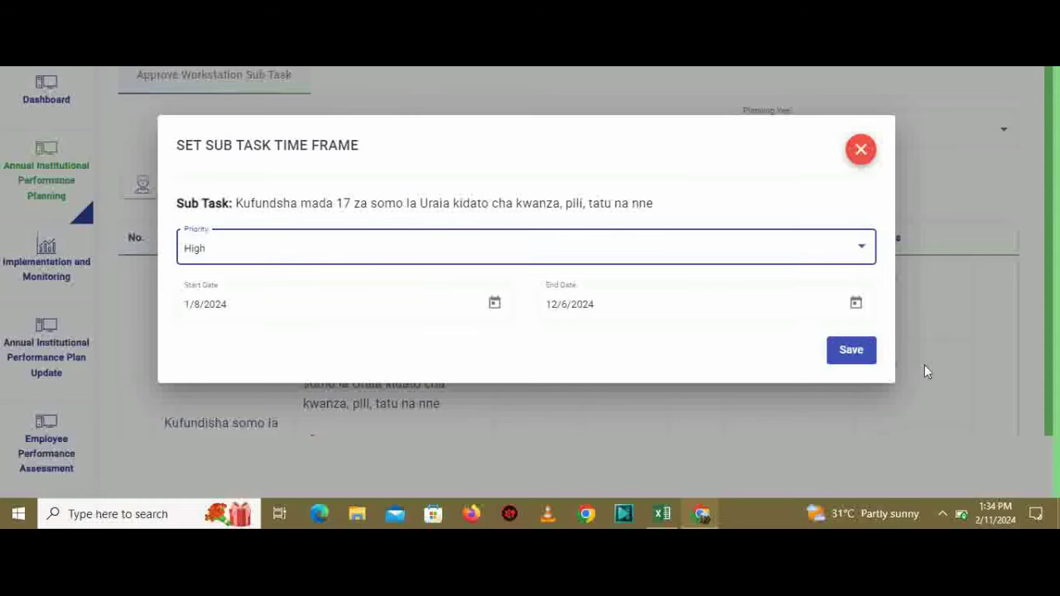
{"action": "left_click", "coordinate": [853, 351]}
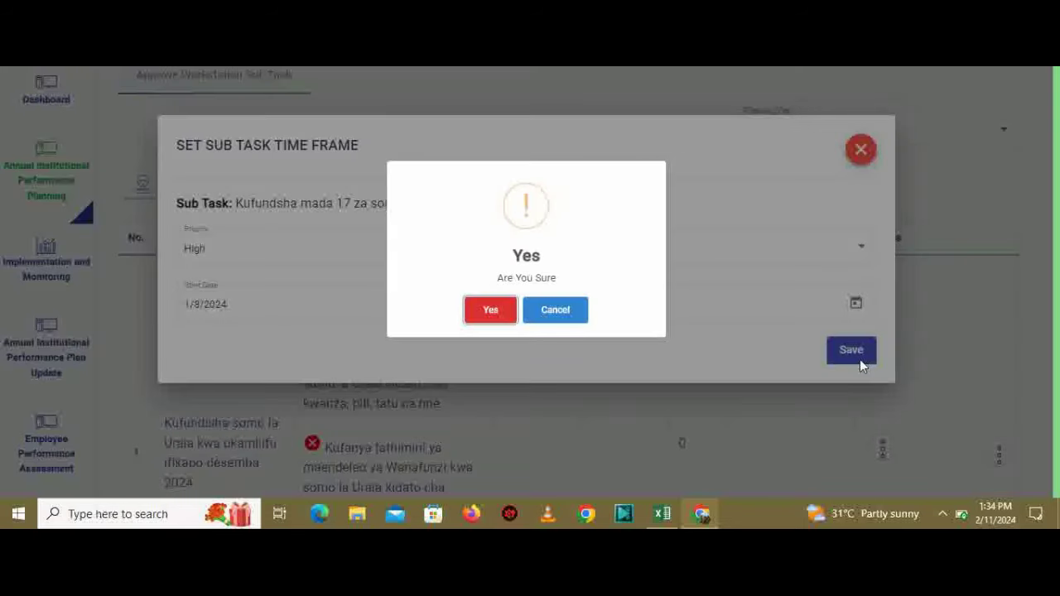
{"action": "left_click", "coordinate": [507, 316]}
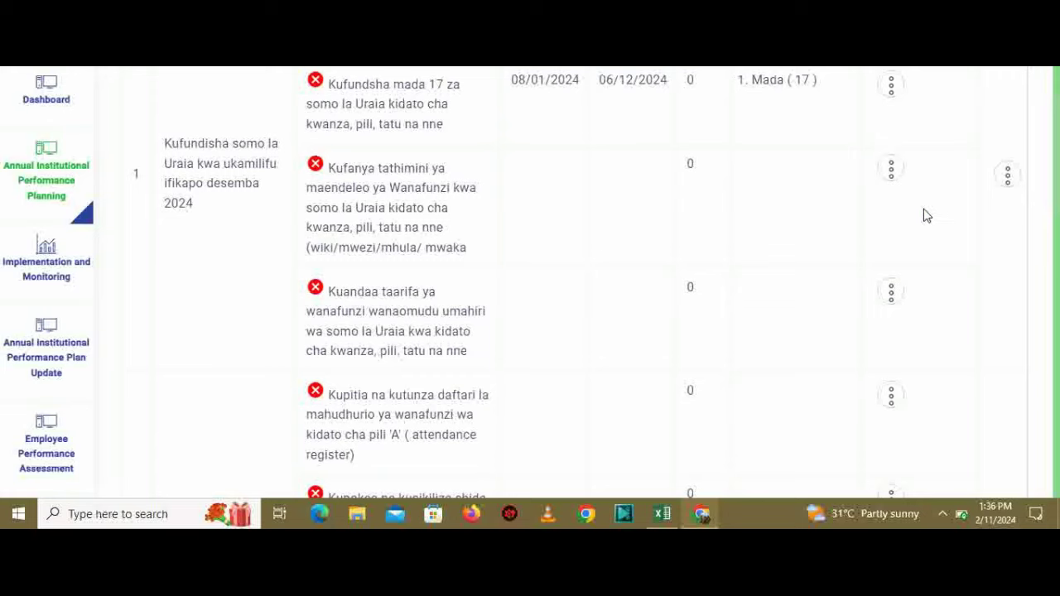
Open the sub-task weights of the Uraia teaching task and set sub-task 4 to 10 and sub-task 3 to 20.
{"action": "scroll", "coordinate": [927, 215], "scroll_direction": "up", "scroll_amount": 1}
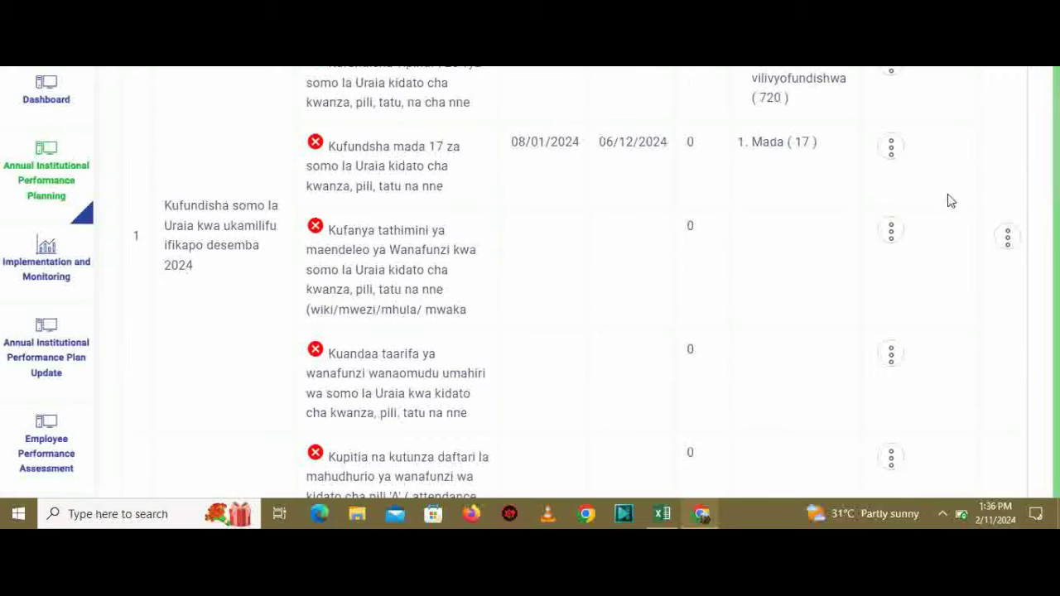
{"action": "scroll", "coordinate": [947, 179], "scroll_direction": "up", "scroll_amount": 1}
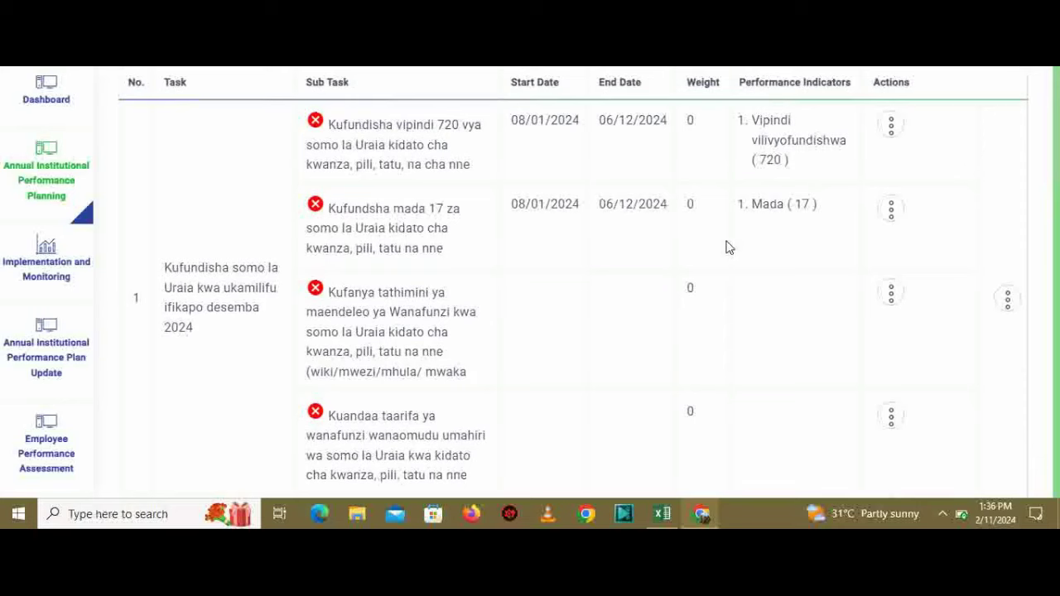
{"action": "left_click", "coordinate": [1008, 299]}
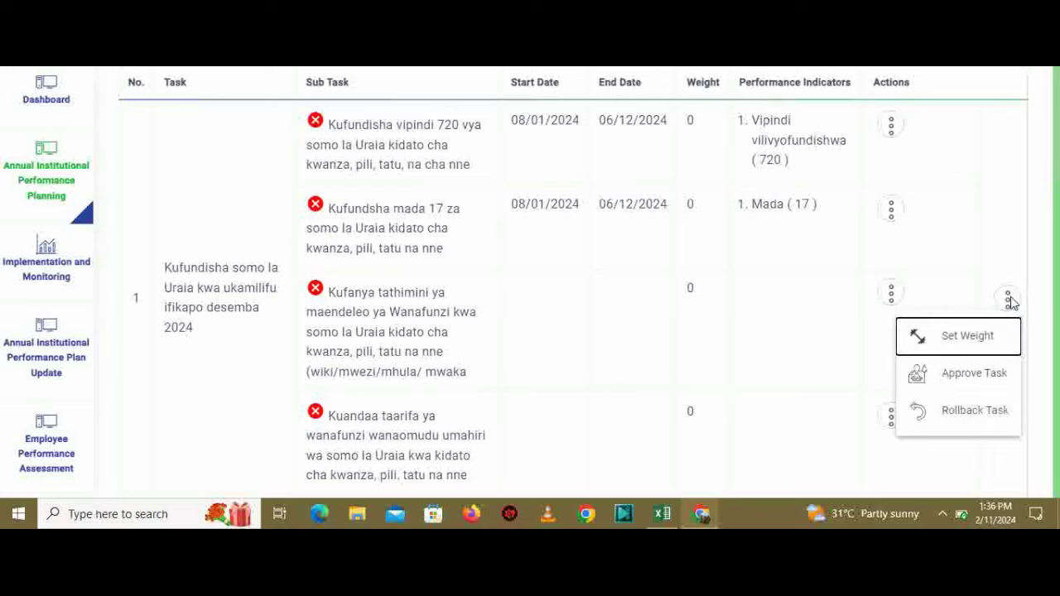
{"action": "left_click", "coordinate": [954, 339]}
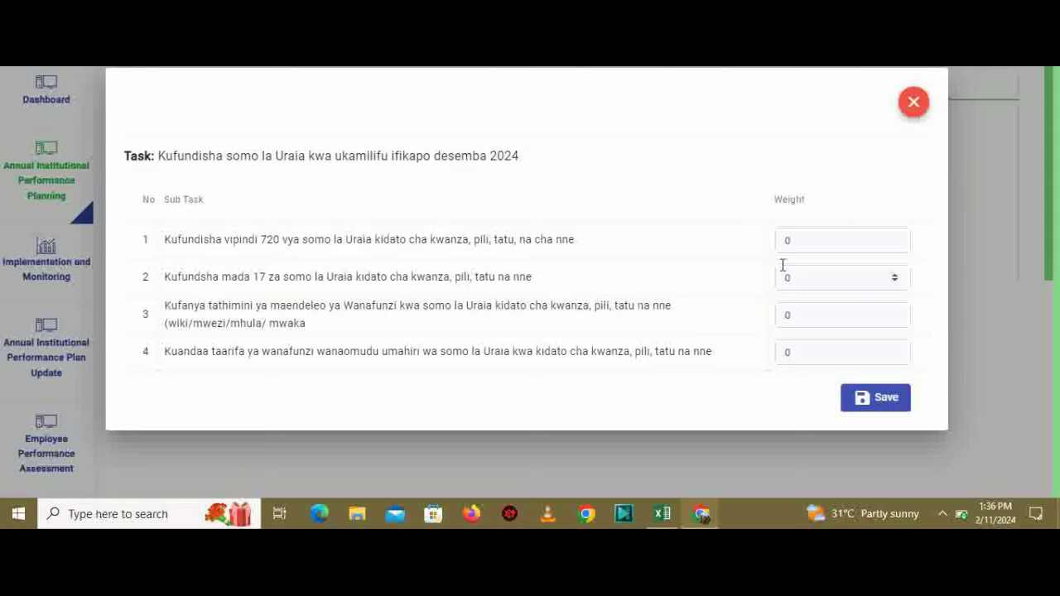
{"action": "left_click", "coordinate": [805, 352]}
{"action": "key", "text": "BackSpace"}
{"action": "type", "text": "10"}
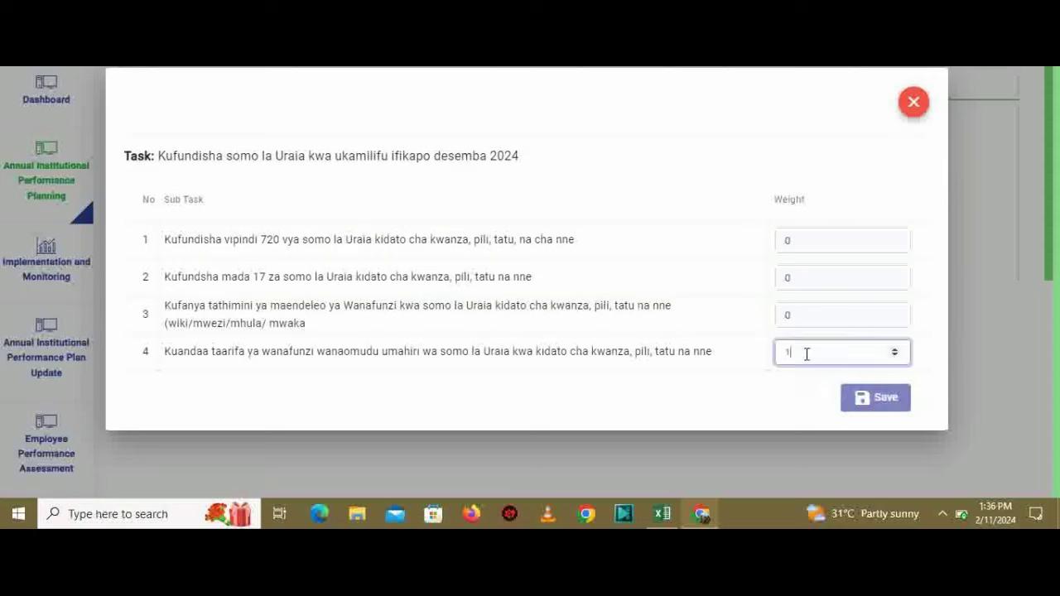
{"action": "left_click", "coordinate": [799, 317]}
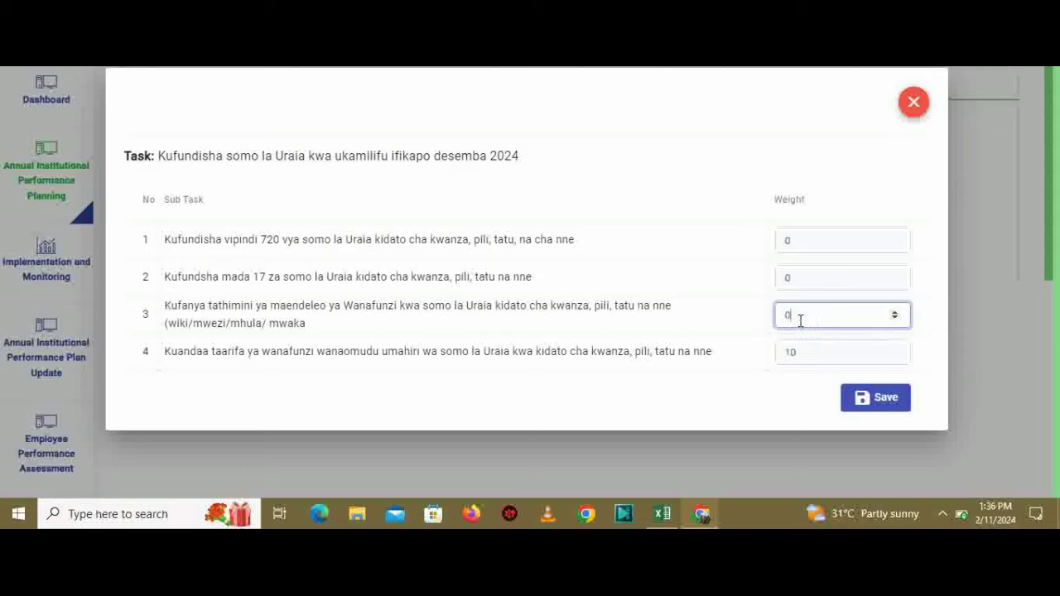
{"action": "key", "text": "BackSpace"}
{"action": "type", "text": "2"}
Set the weight of sub-task 2 to 30 and of sub-task 1 to 40, and save the task's weights.
{"action": "left_click", "coordinate": [816, 280]}
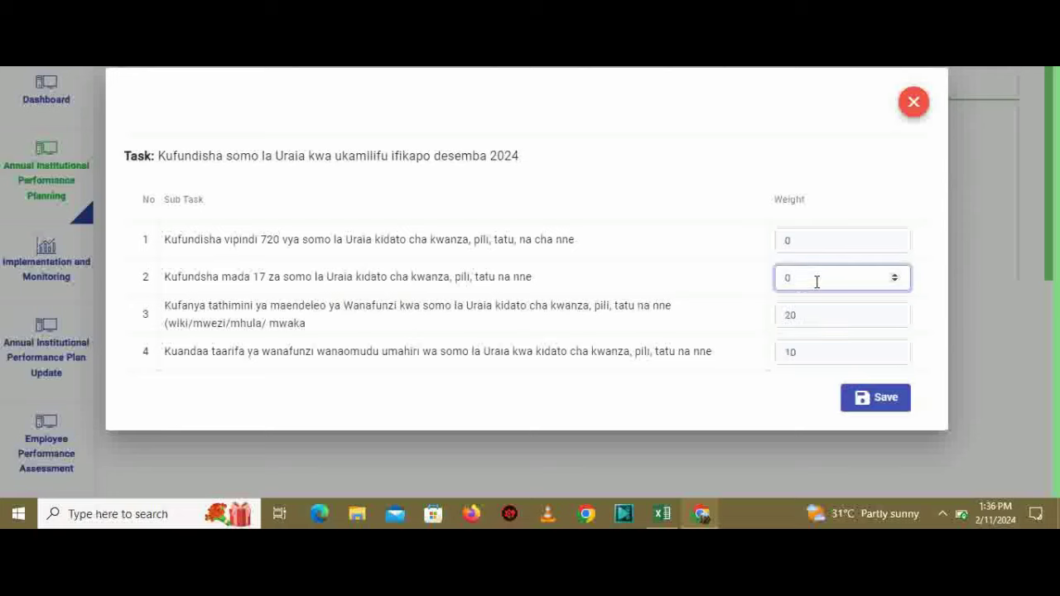
{"action": "key", "text": "BackSpace"}
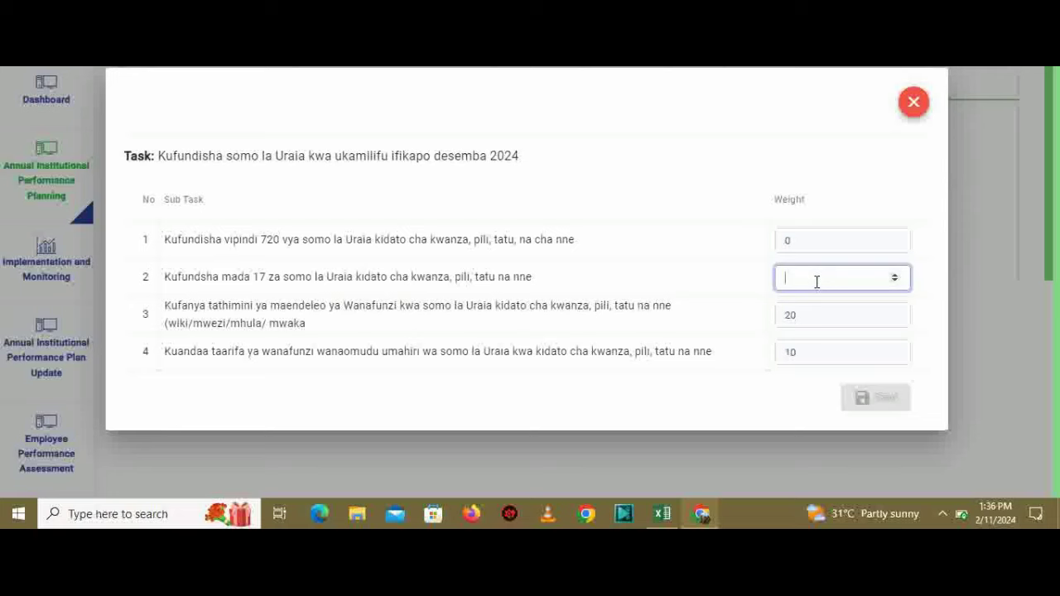
{"action": "type", "text": "30"}
{"action": "left_click", "coordinate": [813, 244]}
{"action": "key", "text": "BackSpace"}
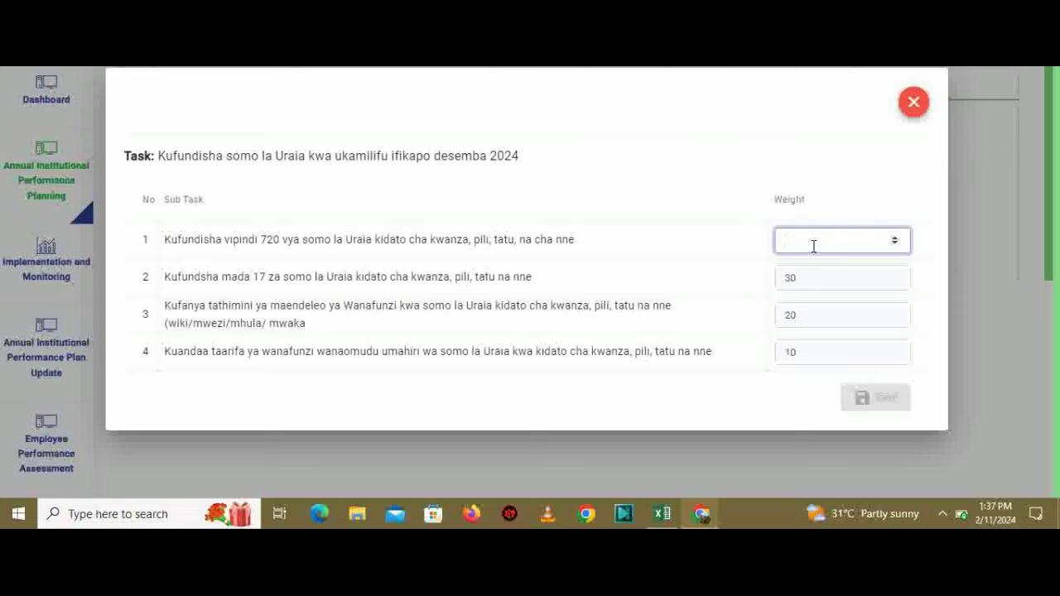
{"action": "type", "text": "40"}
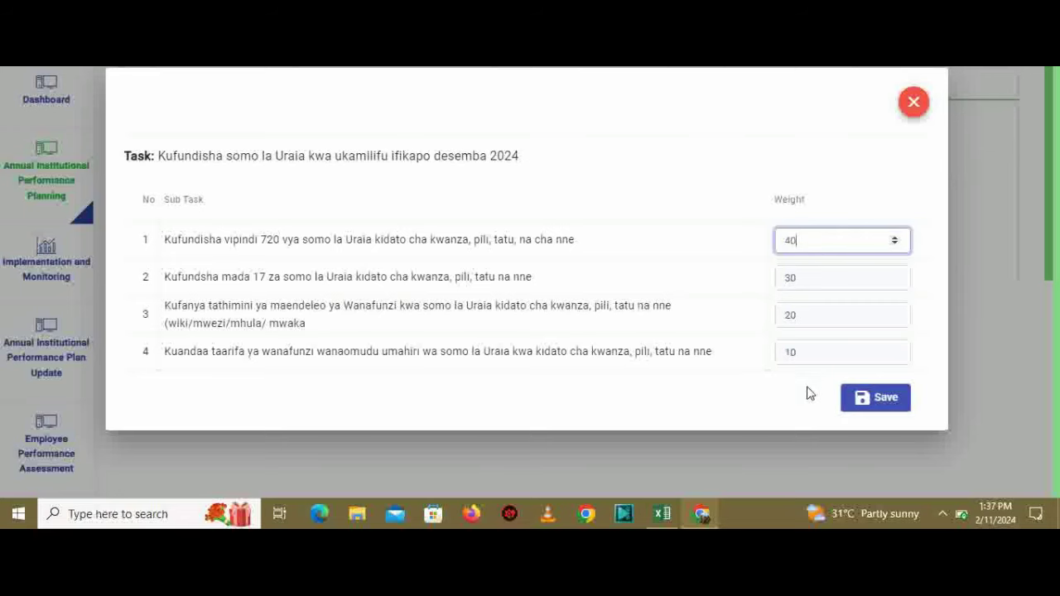
{"action": "left_click", "coordinate": [870, 410]}
{"action": "left_click", "coordinate": [482, 309]}
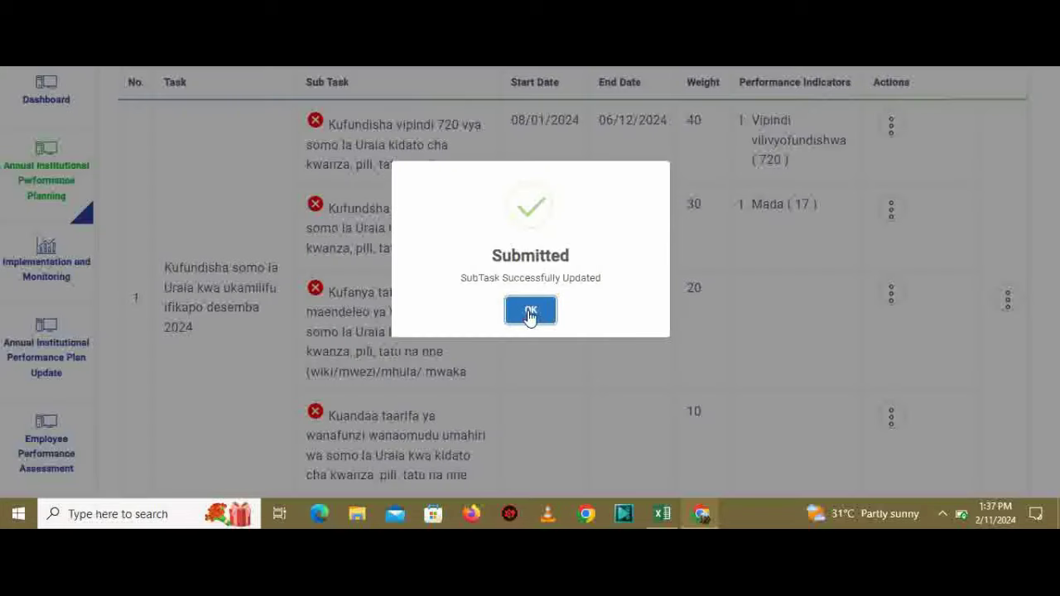
{"action": "left_click", "coordinate": [530, 311]}
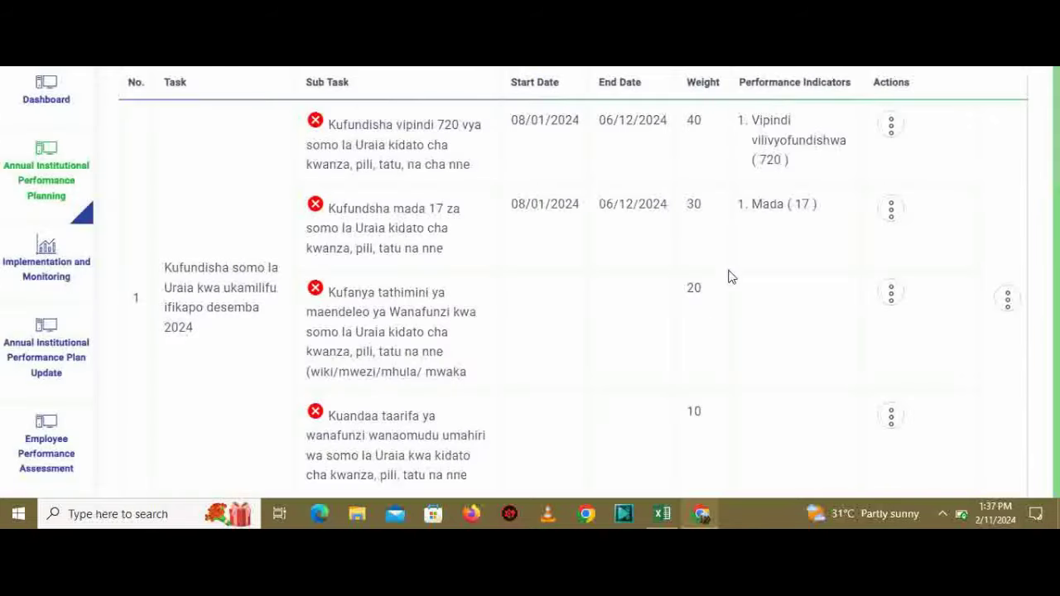
Review the dates, weights and performance indicators listed for the sub-tasks of tasks 1 and 2.
{"action": "scroll", "coordinate": [703, 171], "scroll_direction": "down", "scroll_amount": 3}
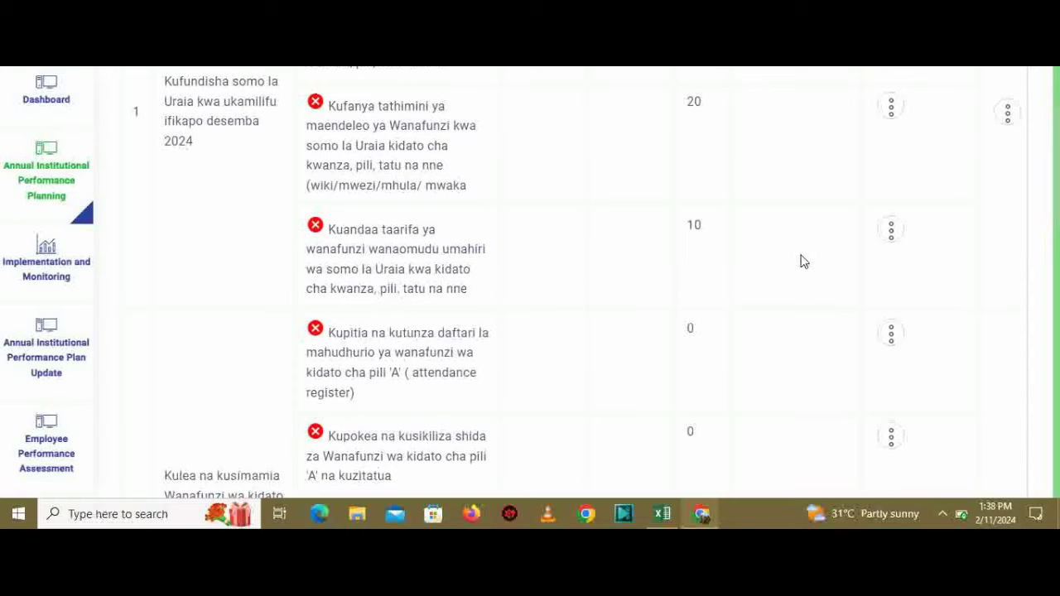
{"action": "scroll", "coordinate": [719, 242], "scroll_direction": "up", "scroll_amount": 2}
{"action": "scroll", "coordinate": [719, 243], "scroll_direction": "up", "scroll_amount": 1}
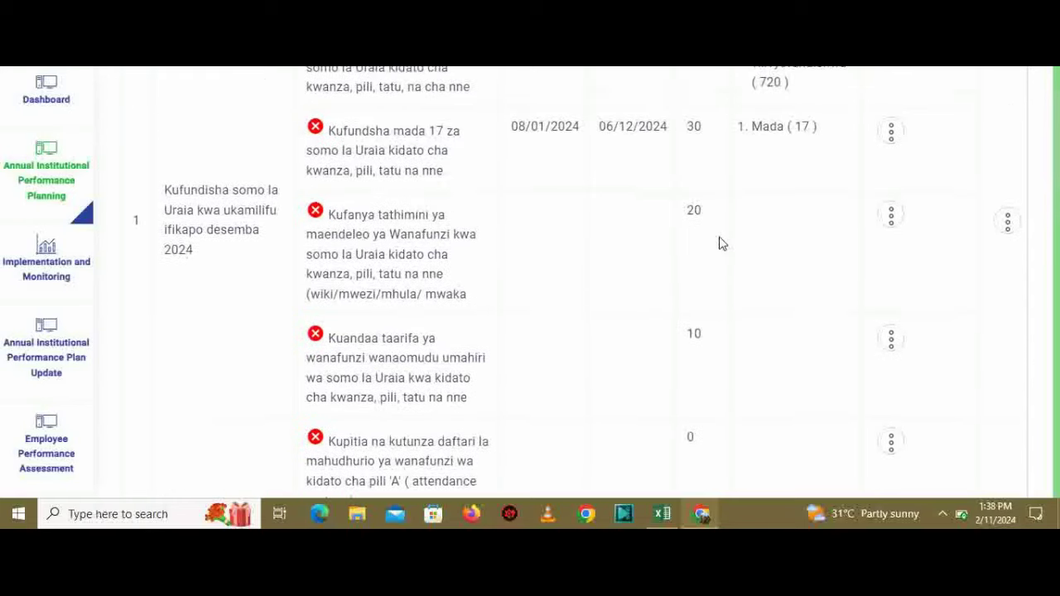
{"action": "scroll", "coordinate": [719, 242], "scroll_direction": "up", "scroll_amount": 2}
{"action": "scroll", "coordinate": [720, 242], "scroll_direction": "down", "scroll_amount": 2}
{"action": "scroll", "coordinate": [720, 243], "scroll_direction": "down", "scroll_amount": 4}
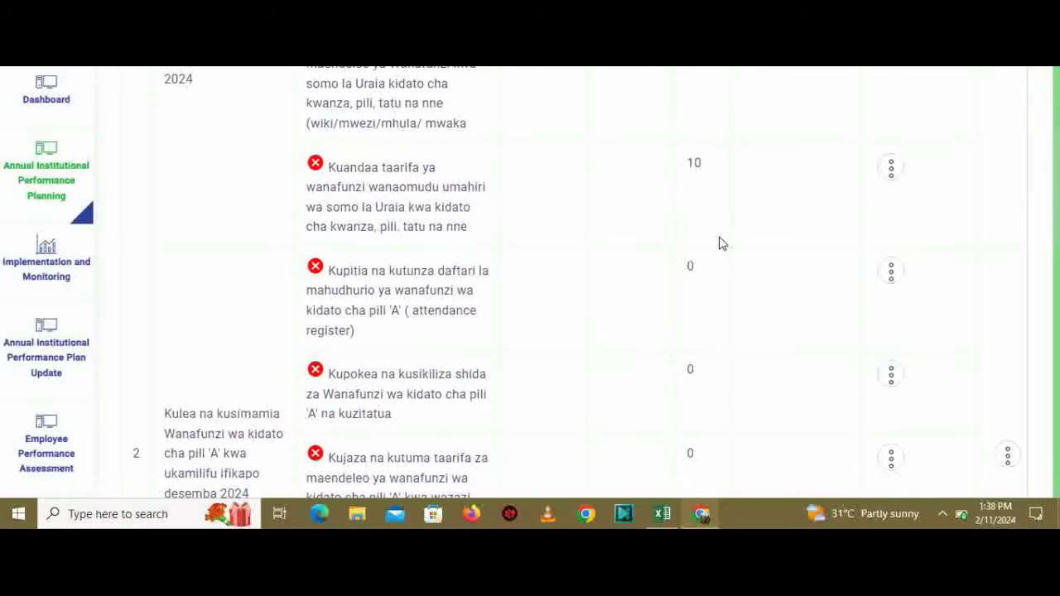
{"action": "scroll", "coordinate": [718, 243], "scroll_direction": "down", "scroll_amount": 1}
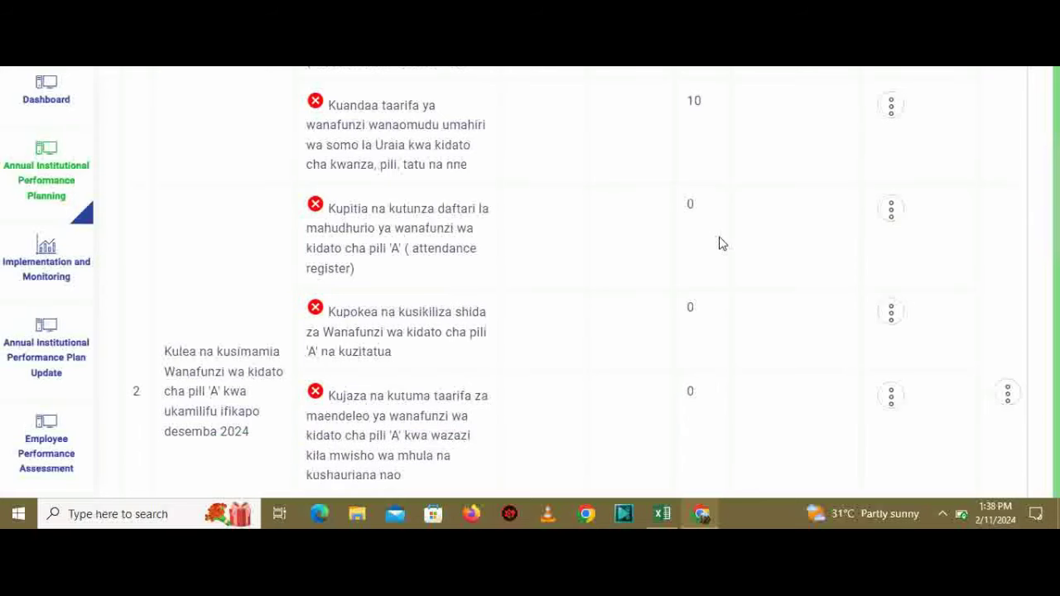
{"action": "scroll", "coordinate": [719, 243], "scroll_direction": "up", "scroll_amount": 5}
{"action": "scroll", "coordinate": [719, 244], "scroll_direction": "up", "scroll_amount": 3}
{"action": "scroll", "coordinate": [718, 244], "scroll_direction": "down", "scroll_amount": 2}
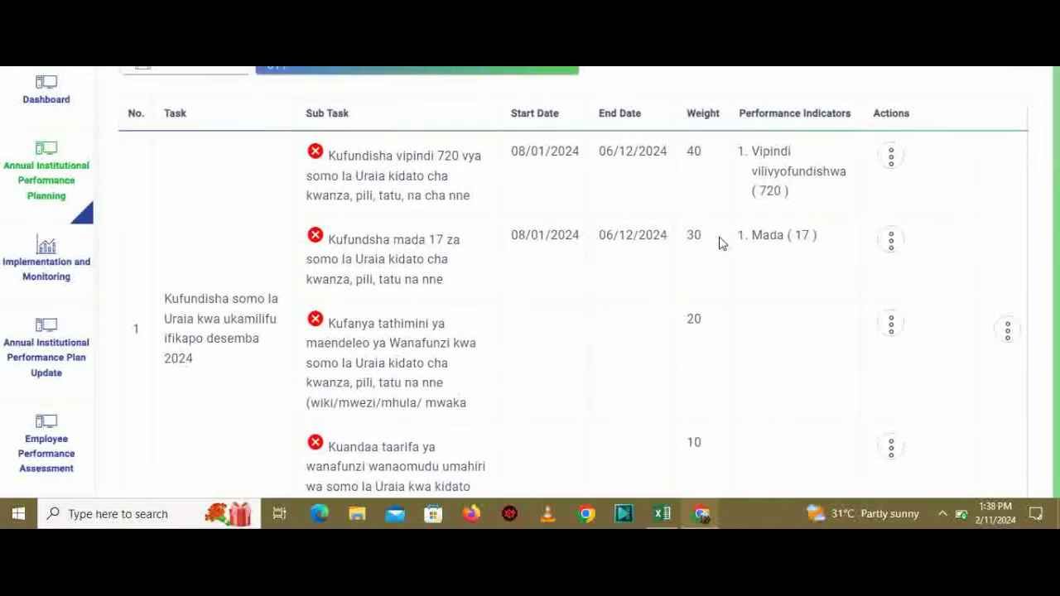